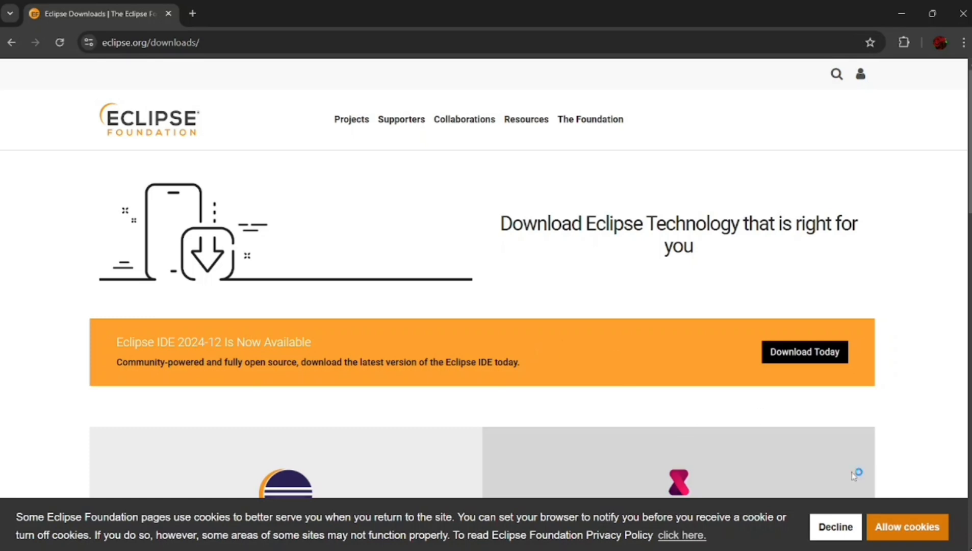
Allow the site's cookies and download the x86_64 Eclipse installer, eclipse-inst-jre-win64.exe, from the offered mirror.
{"action": "left_click", "coordinate": [887, 529]}
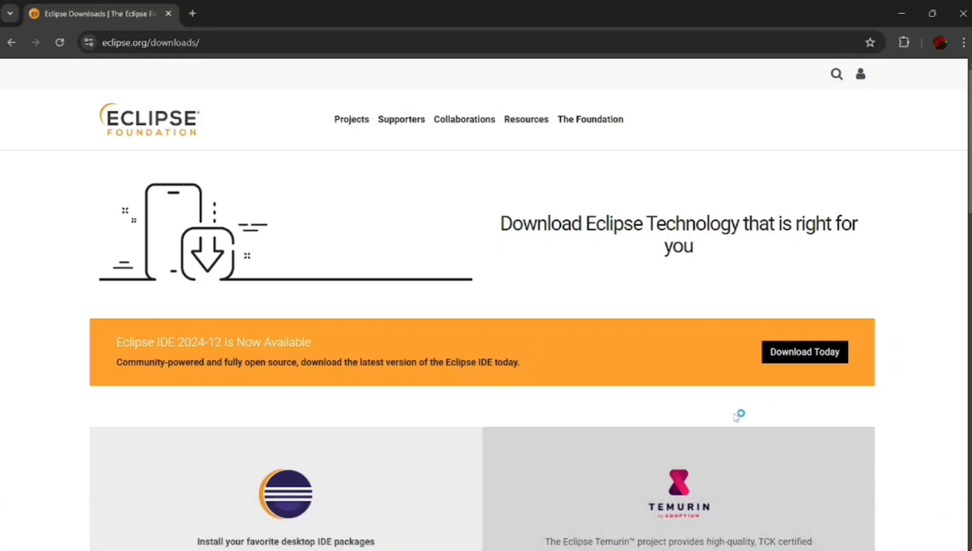
{"action": "scroll", "coordinate": [736, 417], "scroll_direction": "down", "scroll_amount": 4}
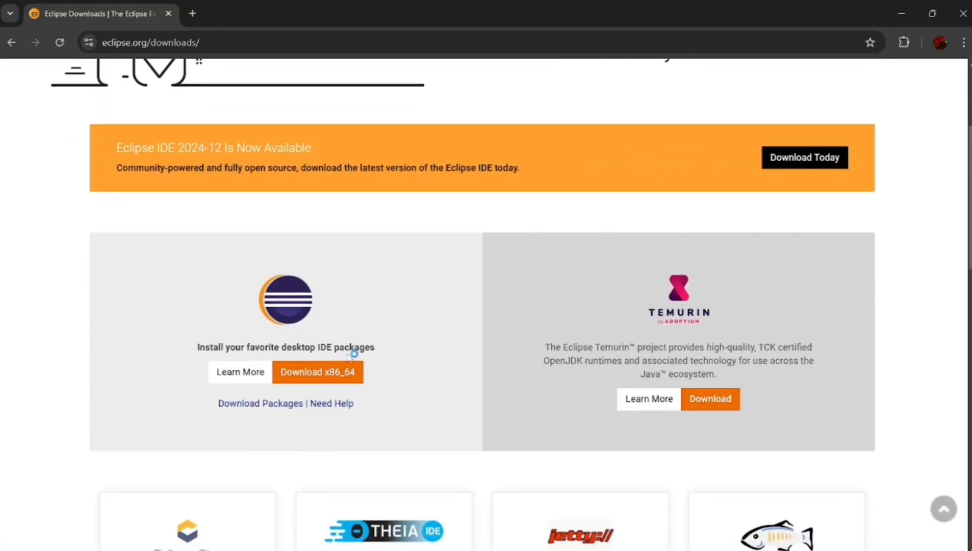
{"action": "scroll", "coordinate": [393, 374], "scroll_direction": "down", "scroll_amount": 3}
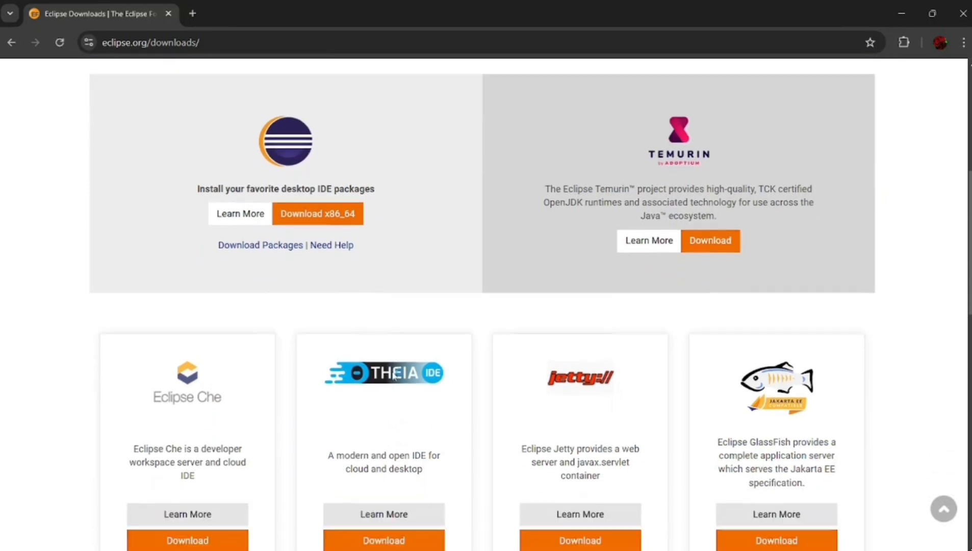
{"action": "scroll", "coordinate": [394, 376], "scroll_direction": "up", "scroll_amount": 2}
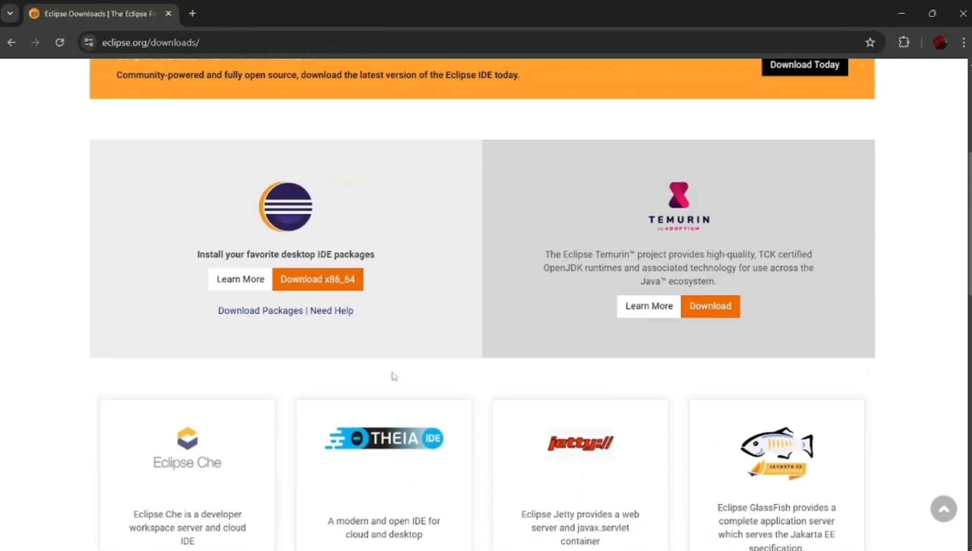
{"action": "scroll", "coordinate": [394, 376], "scroll_direction": "up", "scroll_amount": 5}
{"action": "scroll", "coordinate": [394, 375], "scroll_direction": "down", "scroll_amount": 2}
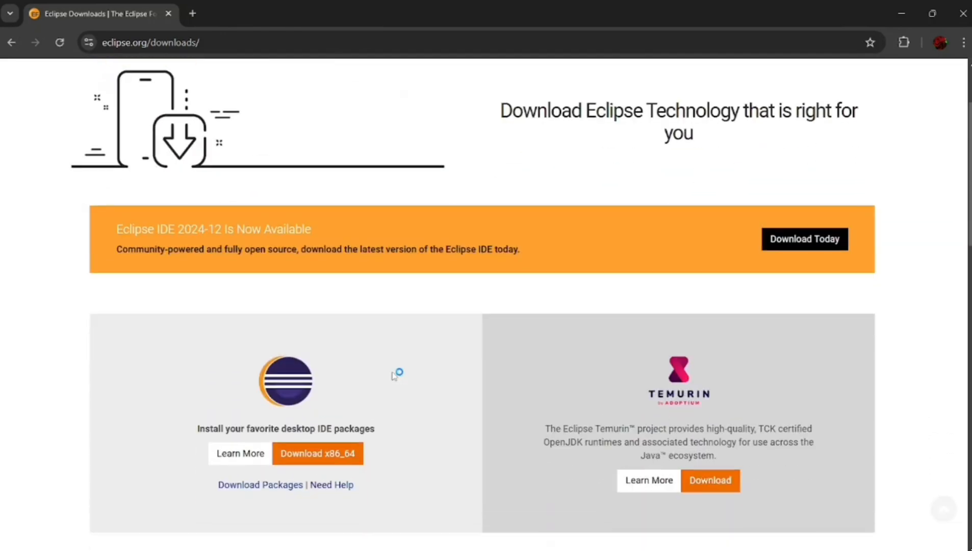
{"action": "left_click", "coordinate": [319, 462]}
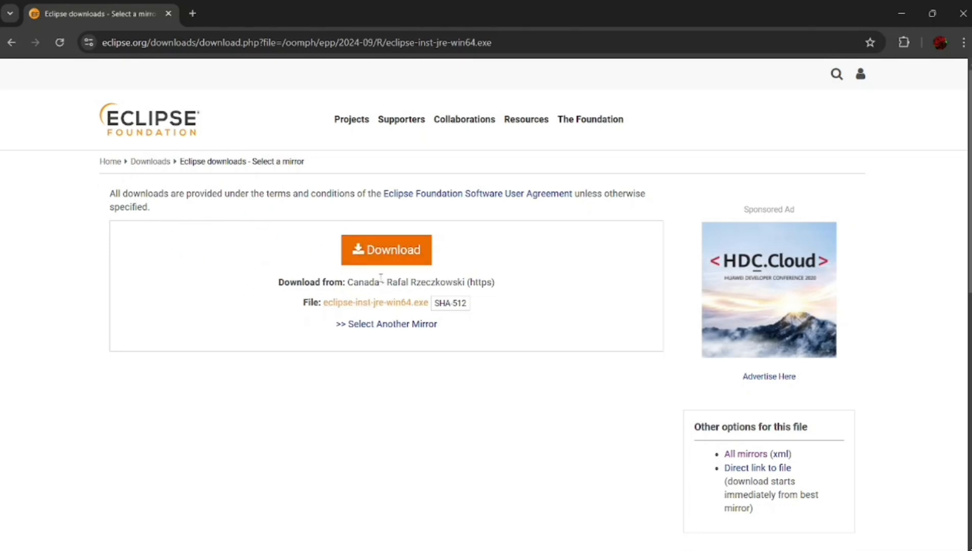
{"action": "left_click", "coordinate": [380, 249]}
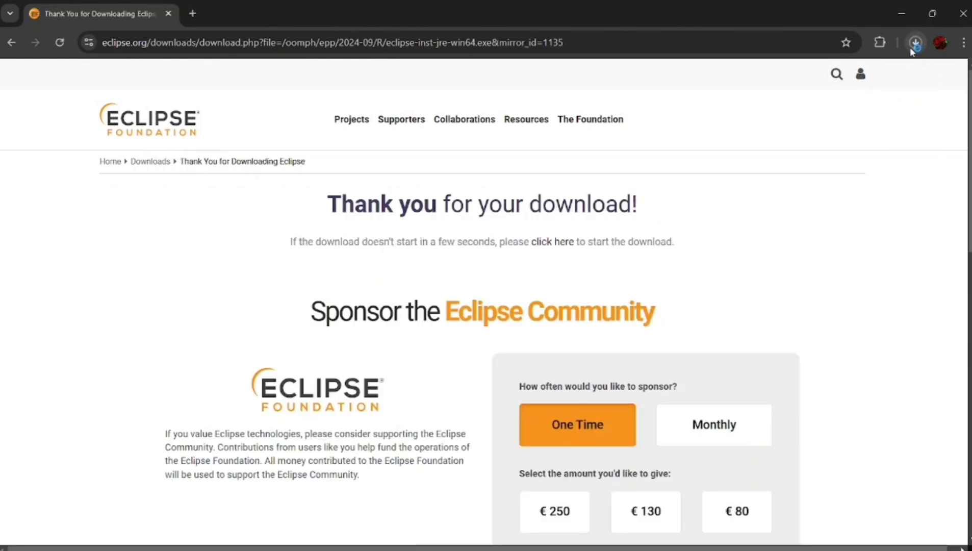
Show the downloaded eclipse-inst-jre-win64 (2) file in its folder and run it as administrator.
{"action": "left_click", "coordinate": [915, 46]}
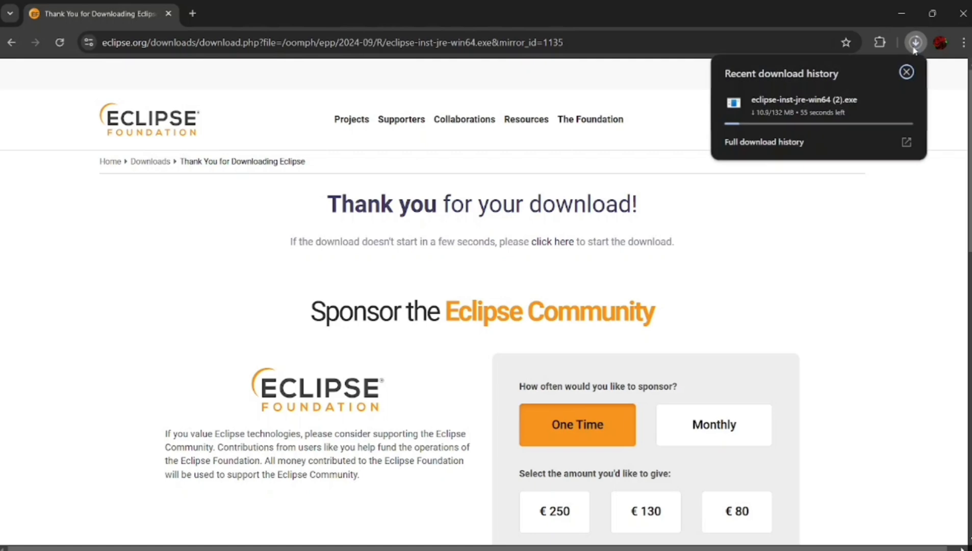
{"action": "left_click", "coordinate": [847, 203]}
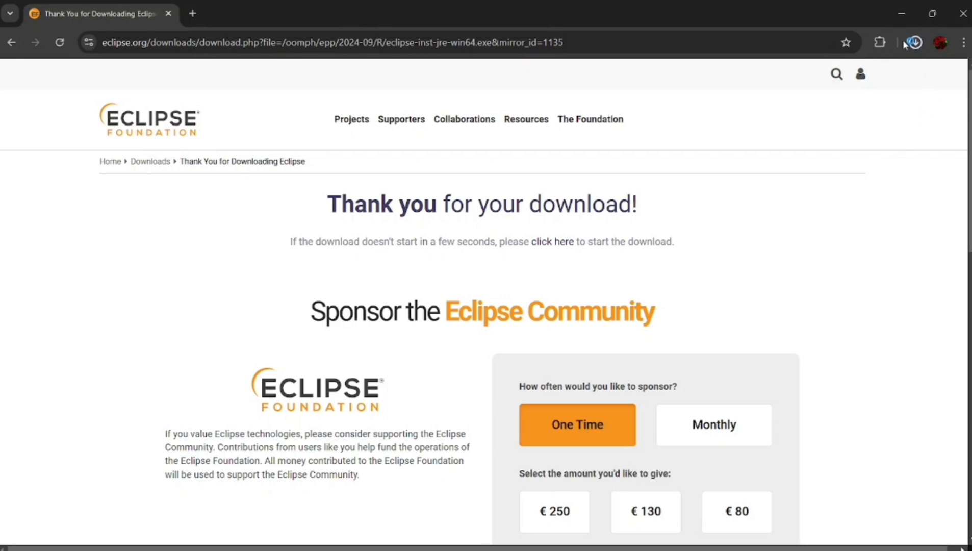
{"action": "left_click", "coordinate": [837, 80]}
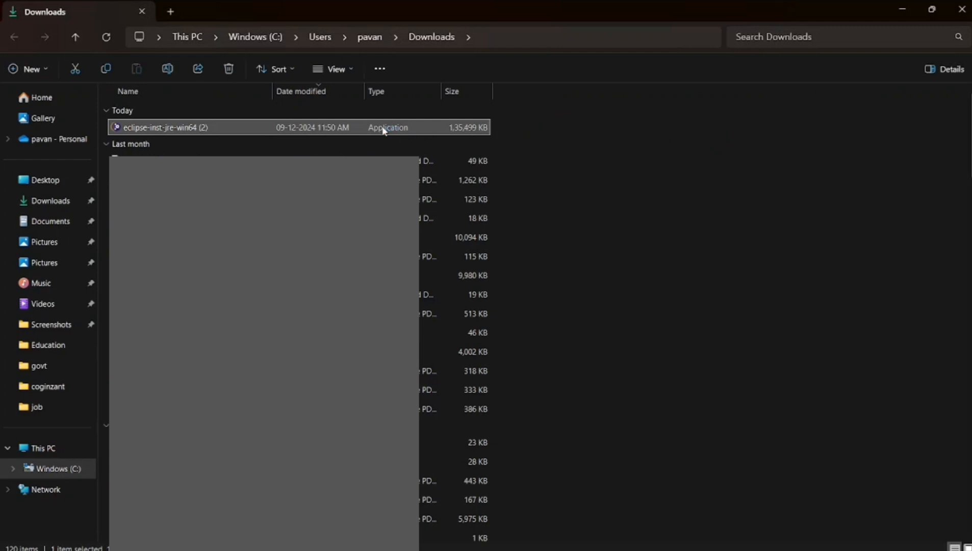
{"action": "right_click", "coordinate": [385, 131]}
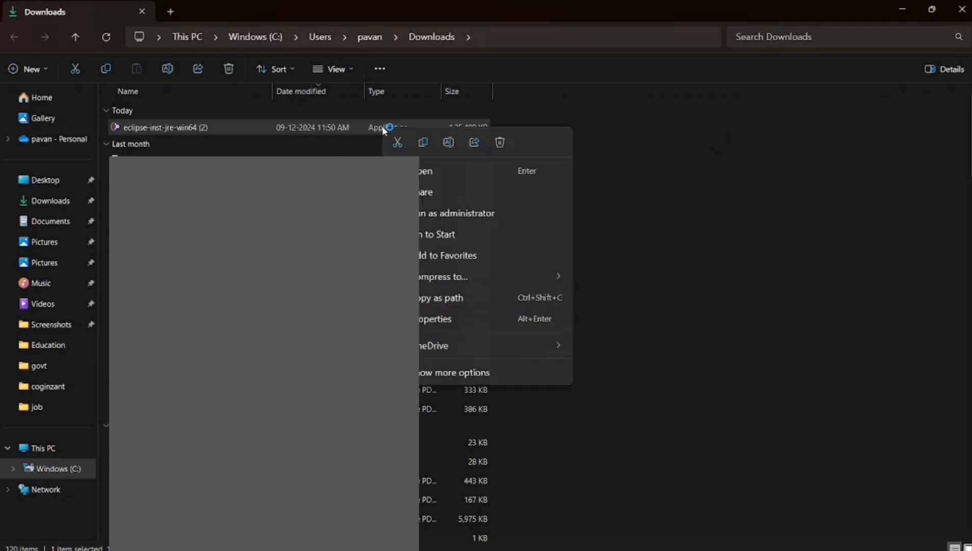
{"action": "left_click", "coordinate": [444, 214]}
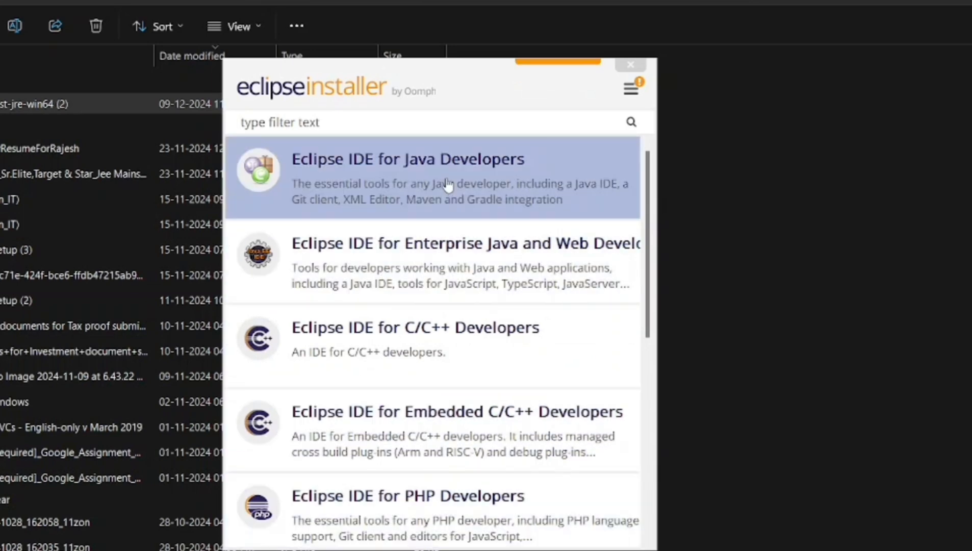
Install Eclipse IDE for Java Developers with the default settings, accepting the Eclipse Foundation Software User Agreement.
{"action": "left_click", "coordinate": [448, 184]}
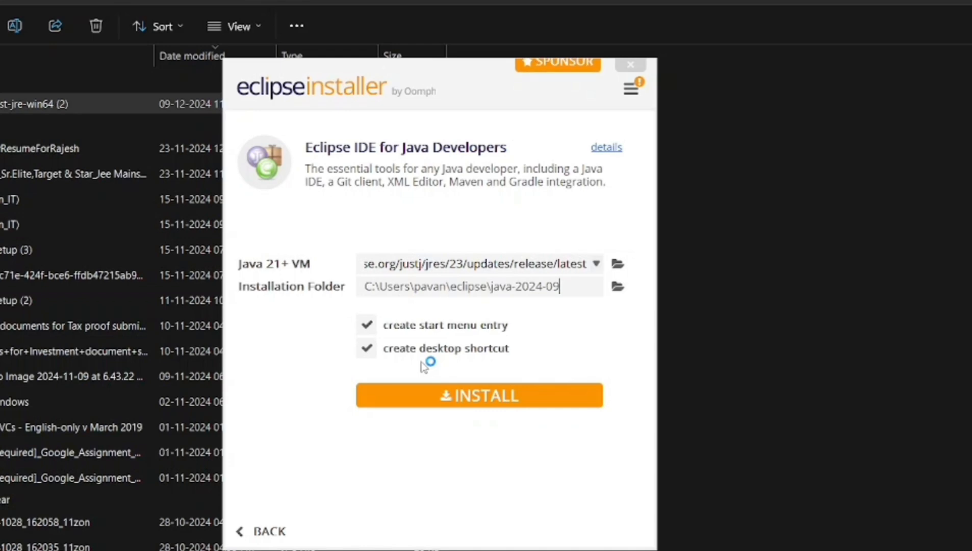
{"action": "left_click", "coordinate": [469, 403]}
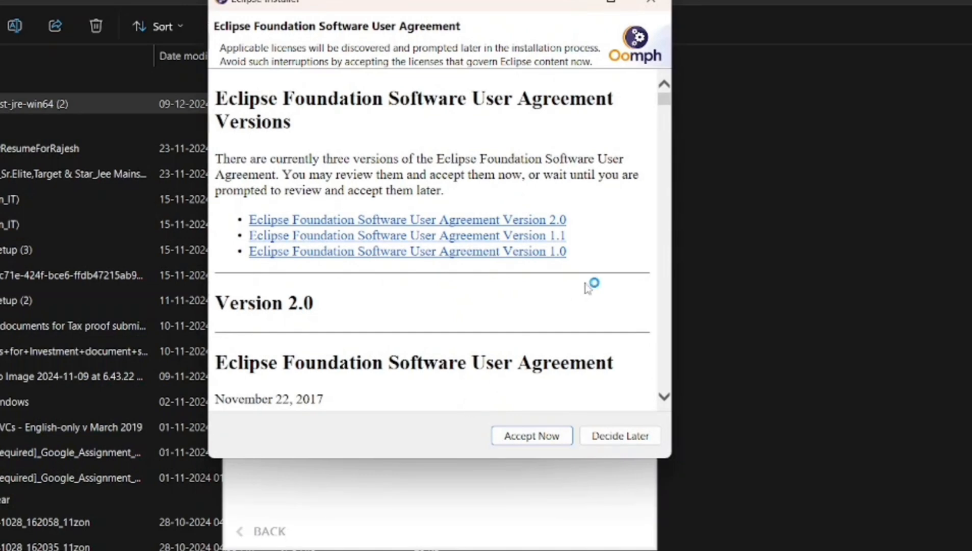
{"action": "left_click", "coordinate": [532, 436]}
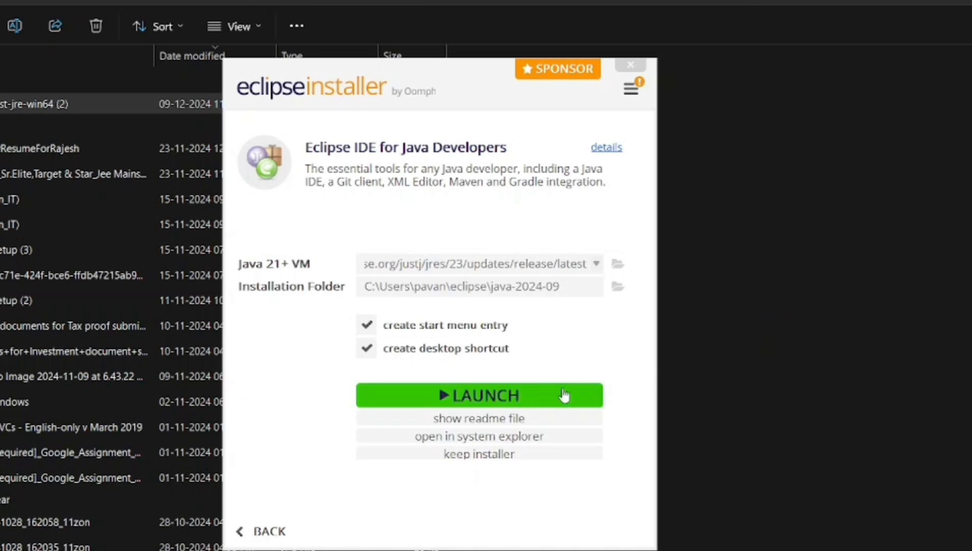
Launch Eclipse with the default eclipse-workspace directory, continue with the workspace update and dismiss the Microsoft Defender exclusion check.
{"action": "left_click", "coordinate": [504, 397]}
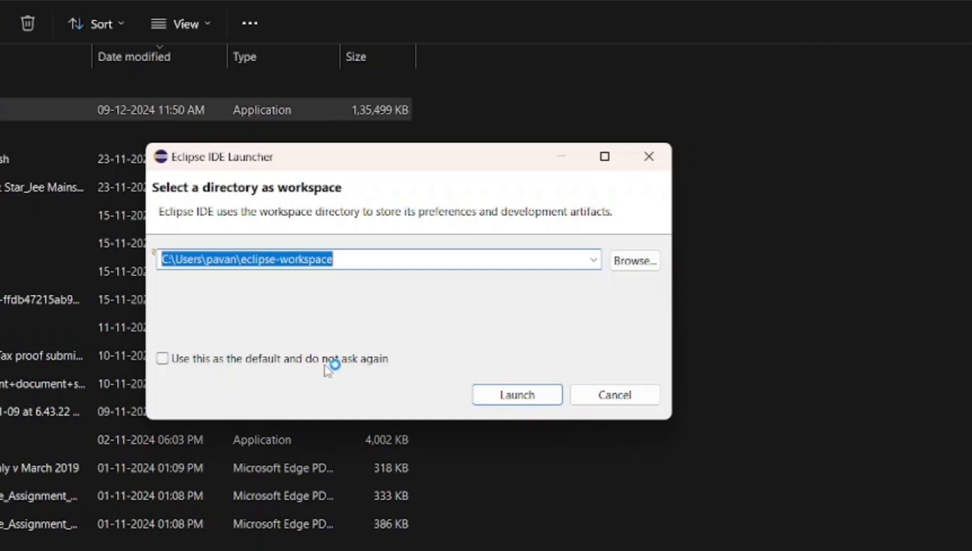
{"action": "left_click", "coordinate": [529, 401]}
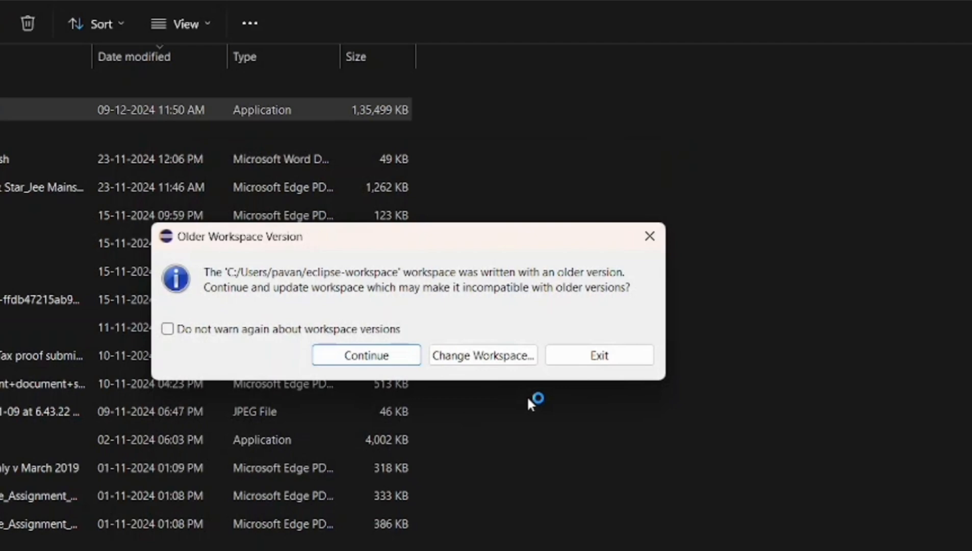
{"action": "left_click", "coordinate": [390, 357]}
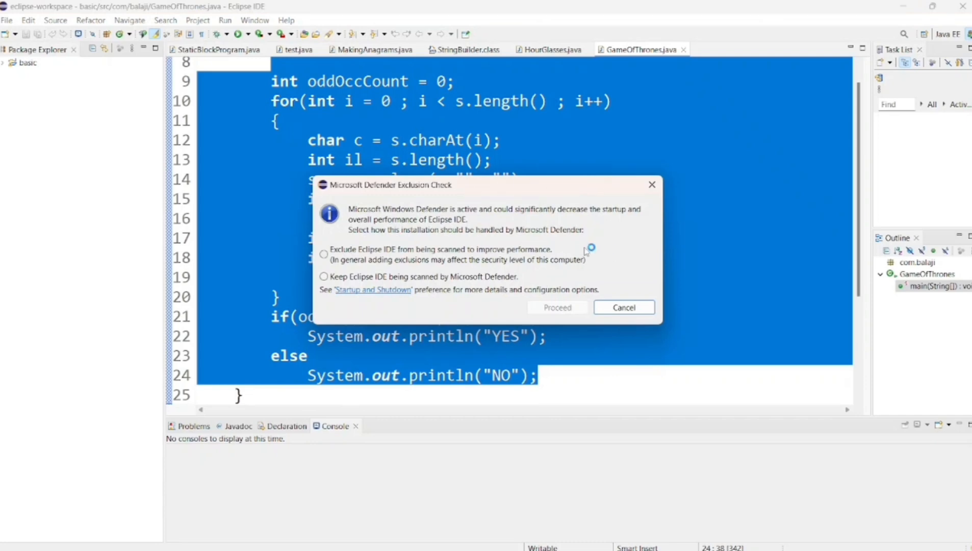
{"action": "left_click", "coordinate": [653, 185]}
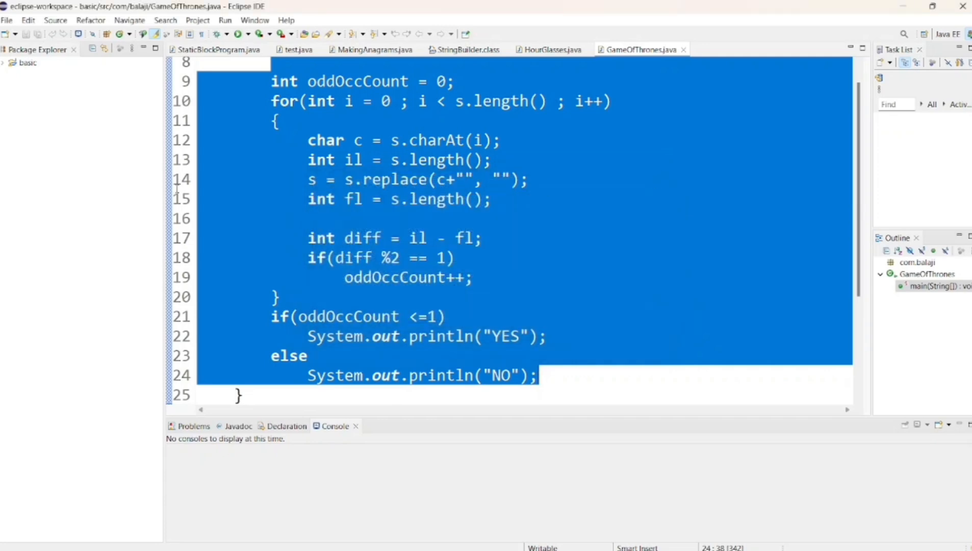
Create a Java project named learning_oops with the default settings and expand it in the Package Explorer.
{"action": "right_click", "coordinate": [18, 89]}
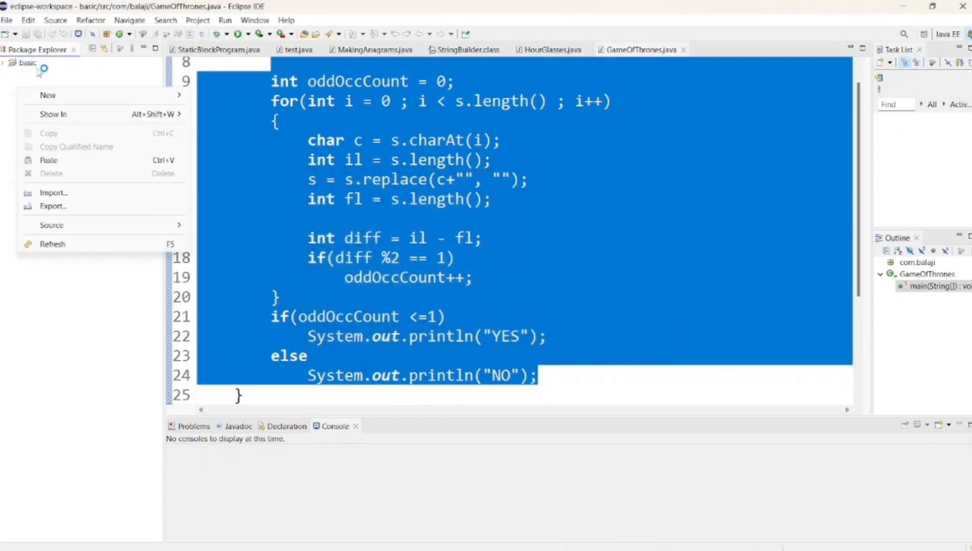
{"action": "mouse_move", "coordinate": [42, 96]}
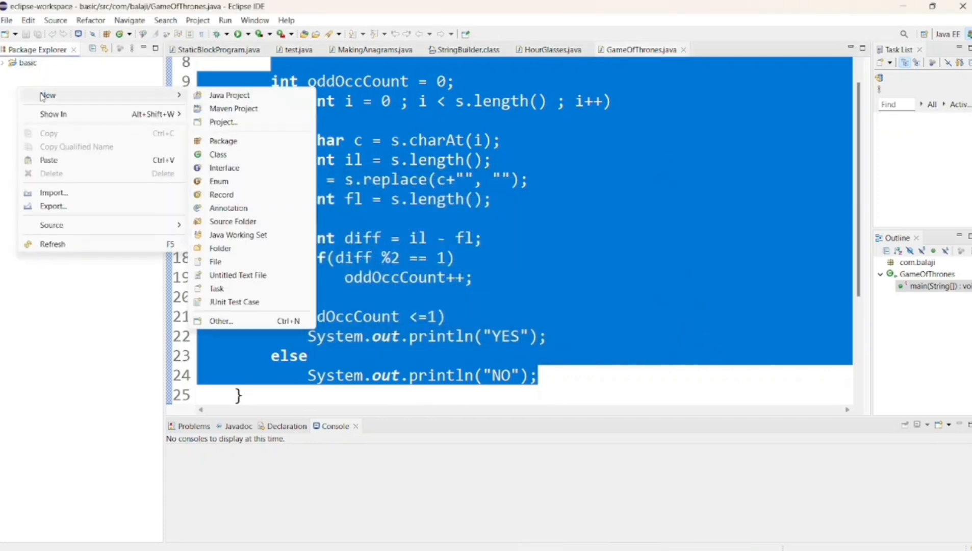
{"action": "left_click", "coordinate": [238, 96]}
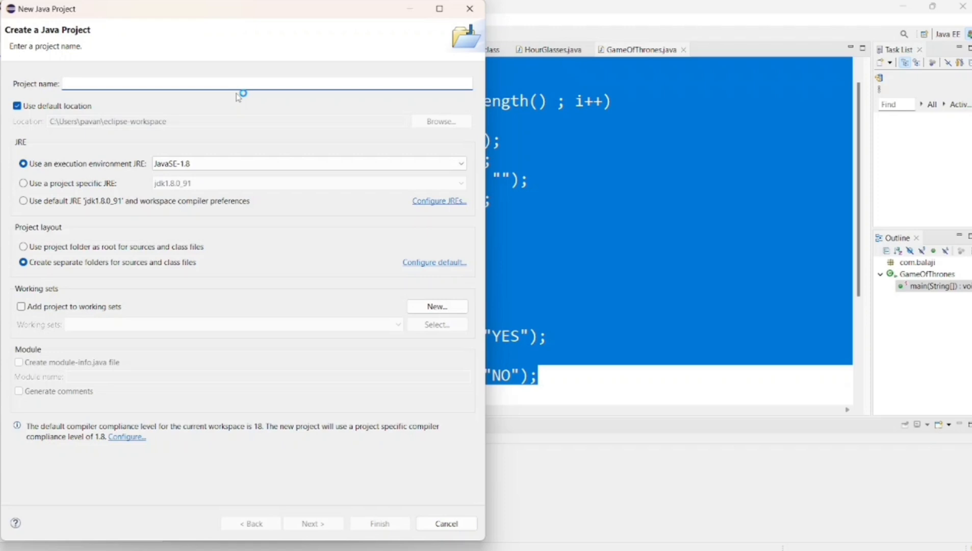
{"action": "type", "text": "leet"}
{"action": "key", "text": "BackSpace"}
{"action": "key", "text": "BackSpace"}
{"action": "key", "text": "BackSpace"}
{"action": "key", "text": "BackSpace"}
{"action": "type", "text": "Lear"}
{"action": "key", "text": "BackSpace"}
{"action": "key", "text": "BackSpace"}
{"action": "key", "text": "BackSpace"}
{"action": "key", "text": "BackSpace"}
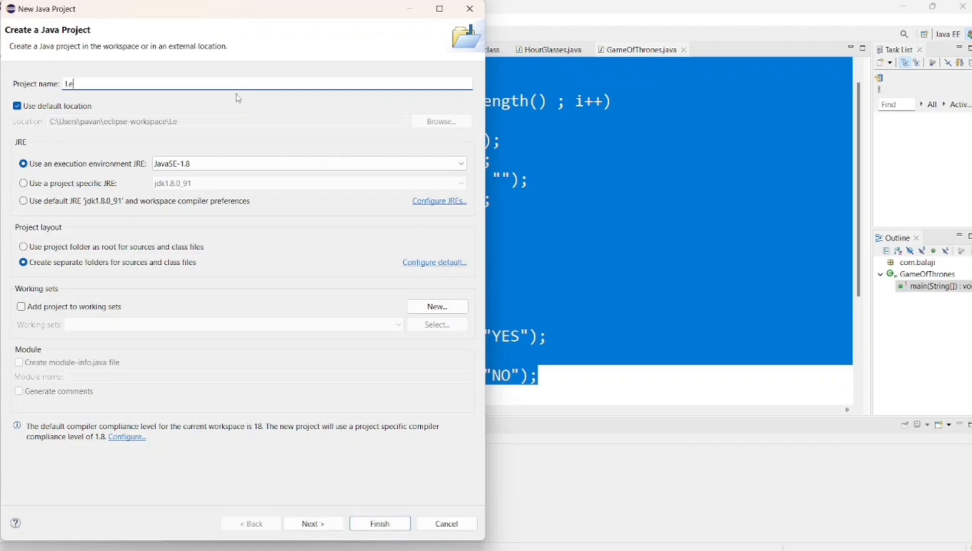
{"action": "type", "text": "learning"}
{"action": "type", "text": "_pa"}
{"action": "key", "text": "BackSpace"}
{"action": "key", "text": "BackSpace"}
{"action": "type", "text": "oops"}
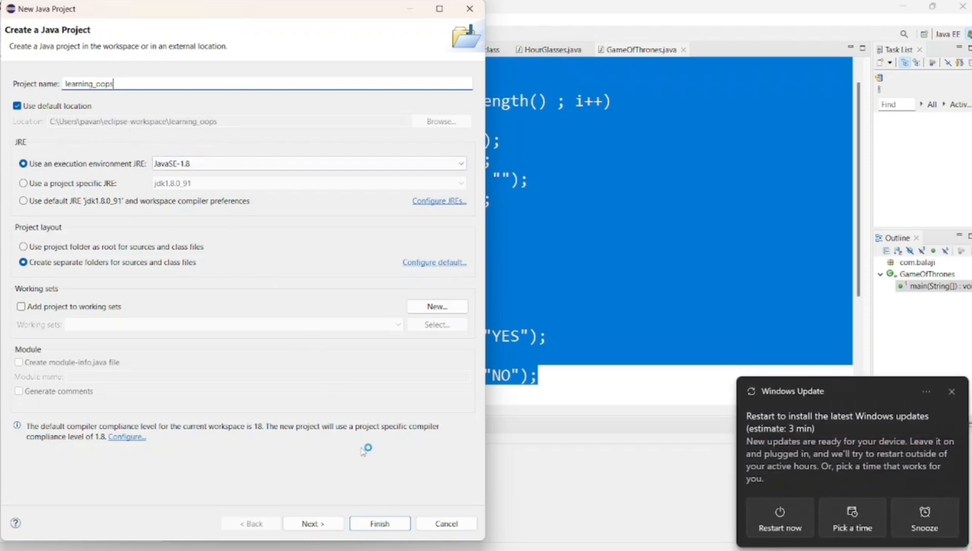
{"action": "left_click", "coordinate": [380, 524]}
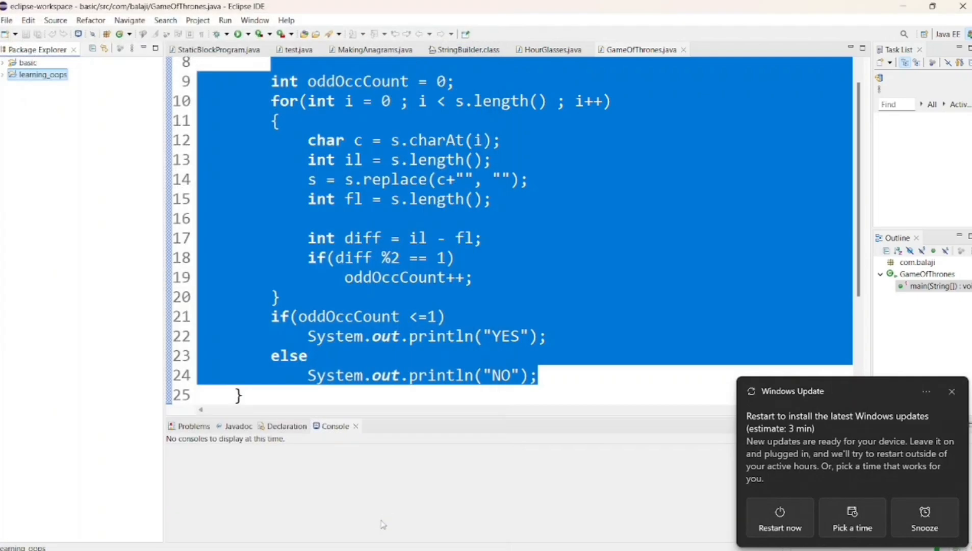
{"action": "left_click", "coordinate": [3, 75]}
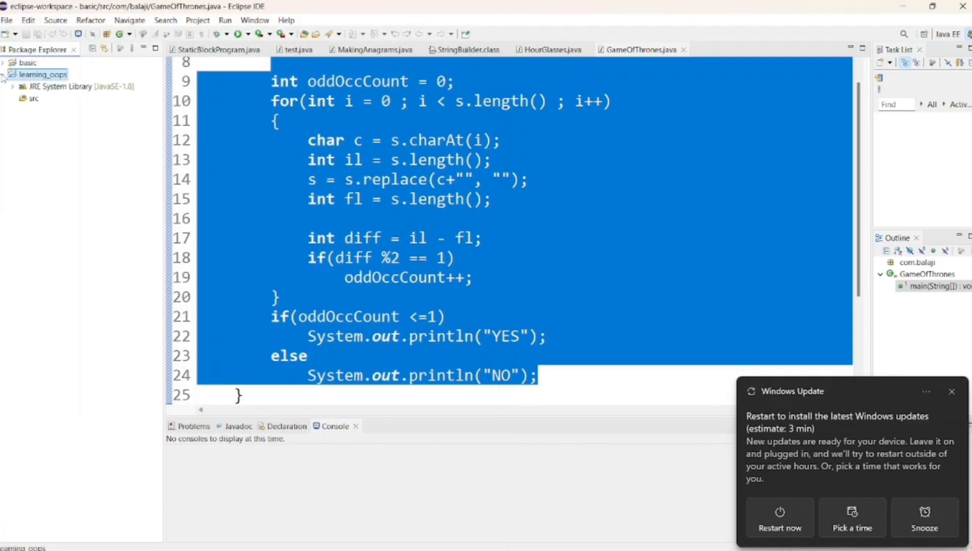
{"action": "right_click", "coordinate": [51, 74]}
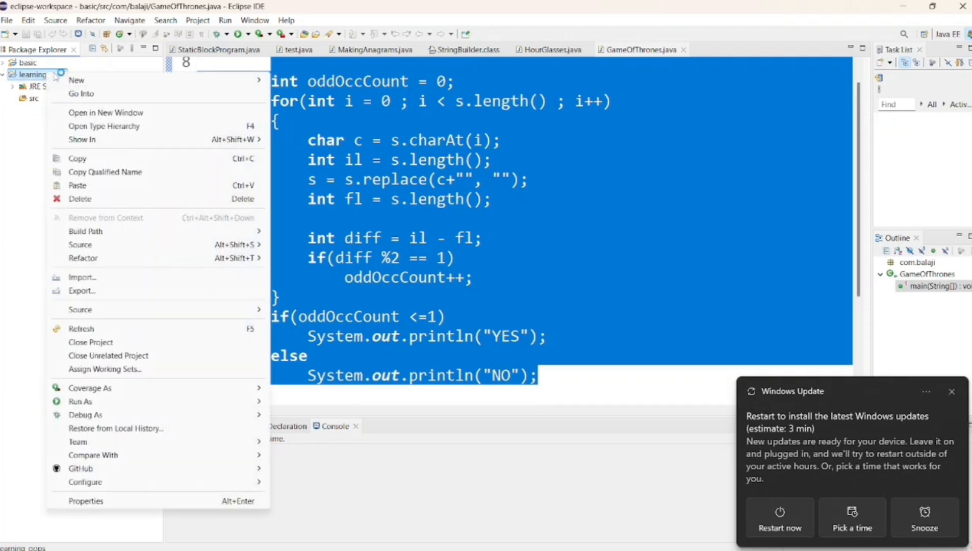
{"action": "mouse_move", "coordinate": [83, 83]}
{"action": "left_click", "coordinate": [104, 126]}
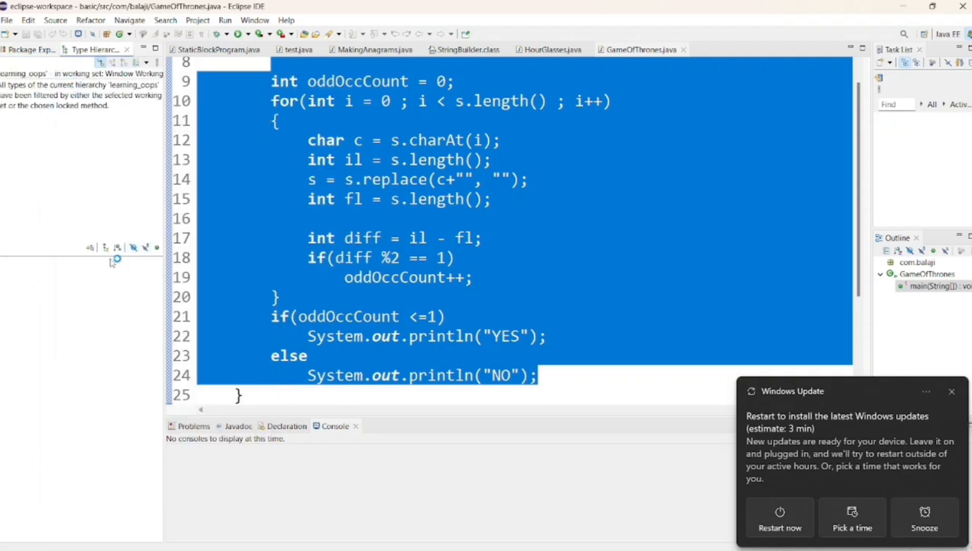
{"action": "left_click", "coordinate": [31, 49]}
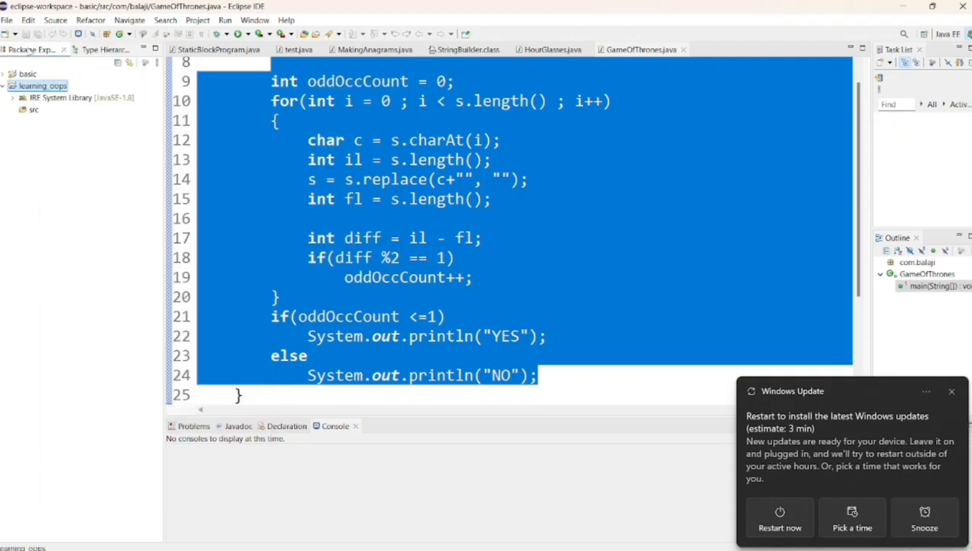
Create a package named com.balaji.basic in the src folder of the learning_oops project.
{"action": "right_click", "coordinate": [52, 87]}
{"action": "mouse_move", "coordinate": [107, 97]}
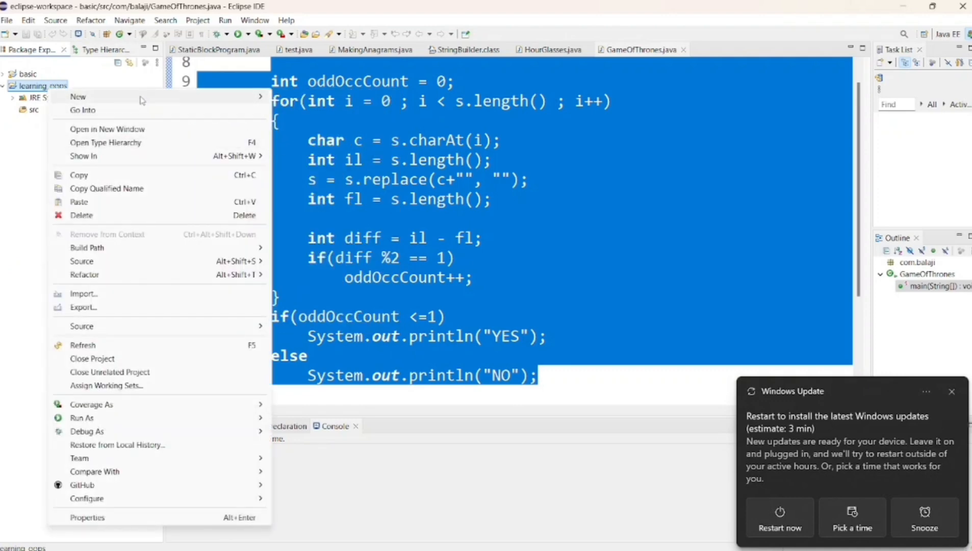
{"action": "left_click", "coordinate": [302, 143]}
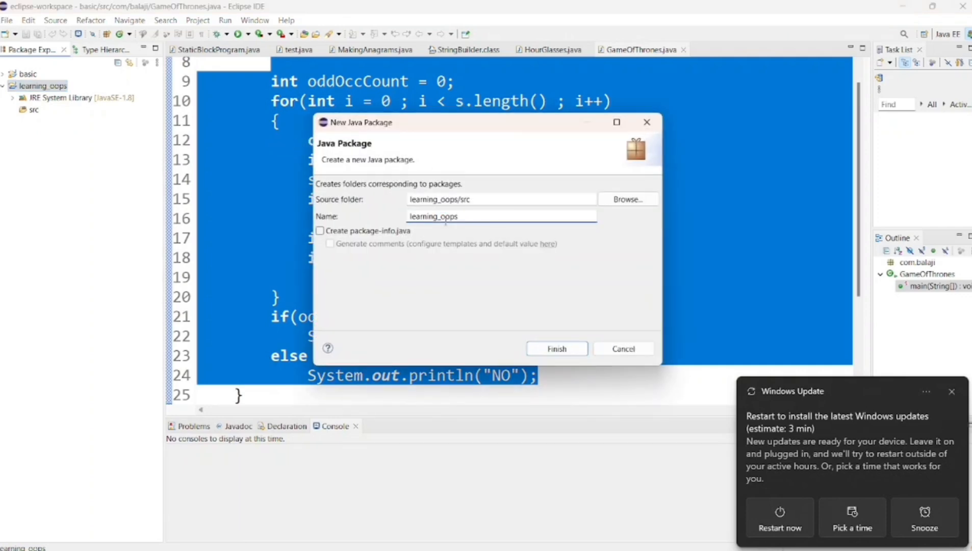
{"action": "key", "text": "ctrl+a"}
{"action": "key", "text": "BackSpace"}
{"action": "type", "text": "com."}
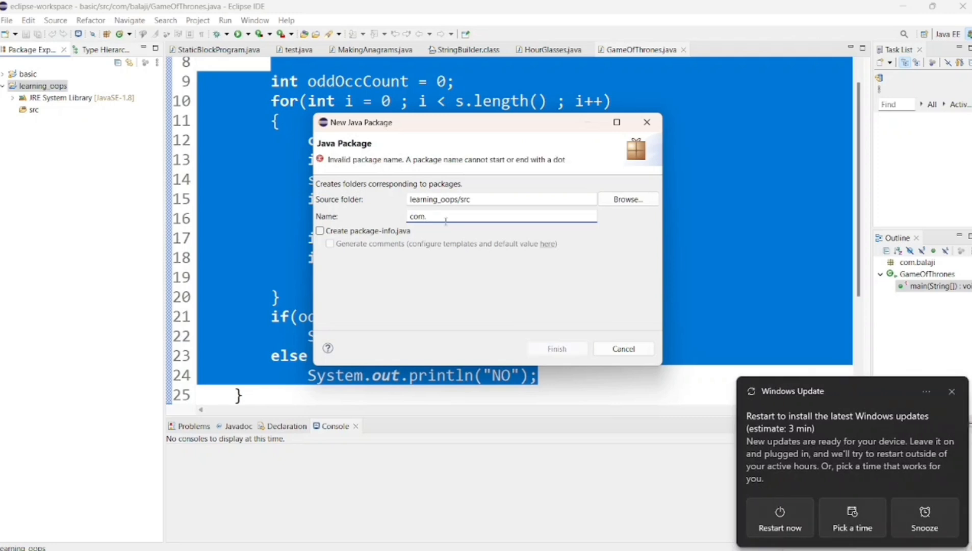
{"action": "type", "text": "balaji"}
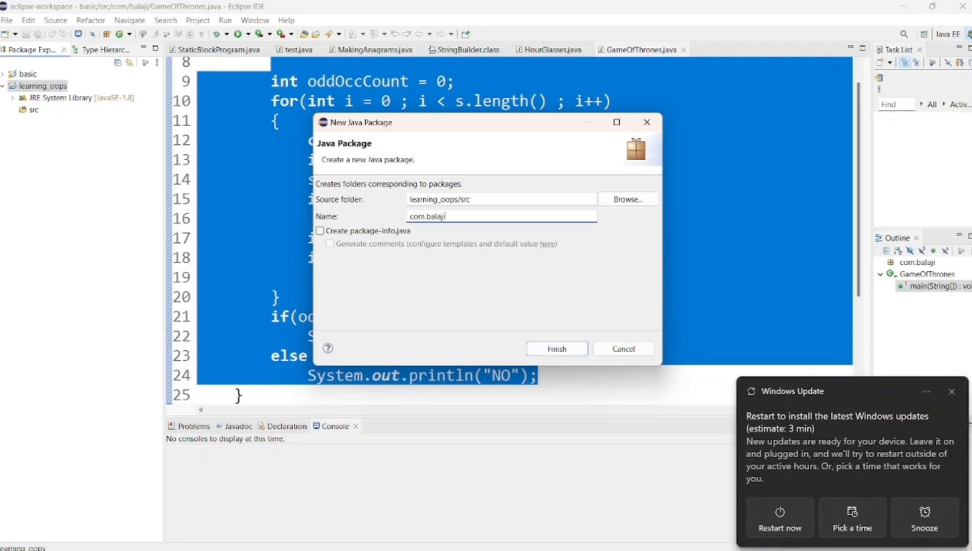
{"action": "type", "text": "."}
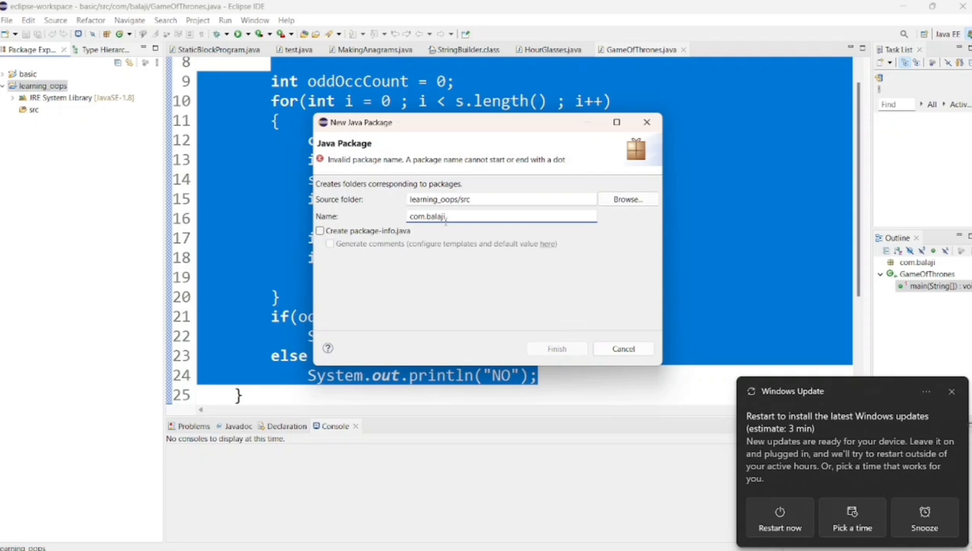
{"action": "type", "text": "ba"}
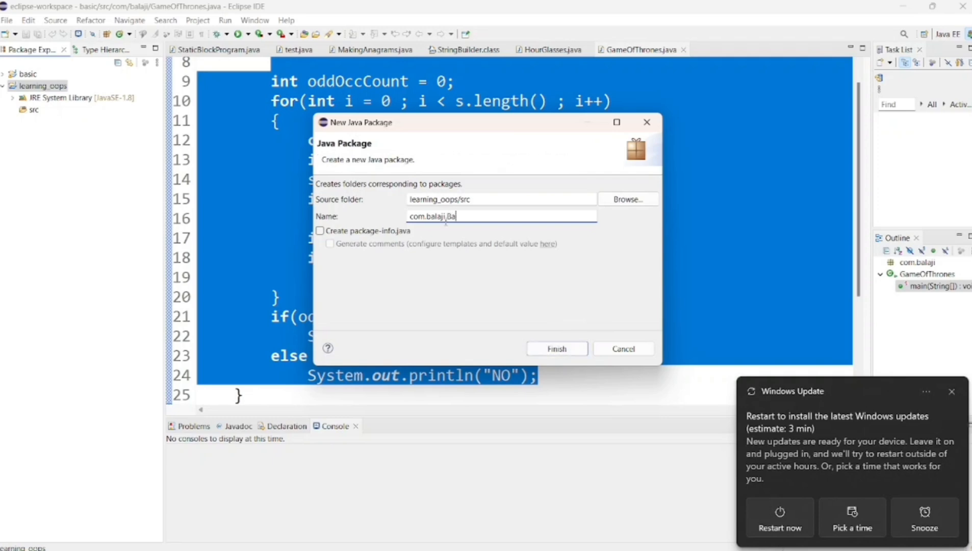
{"action": "type", "text": "si"}
{"action": "left_click", "coordinate": [451, 215]}
{"action": "key", "text": "BackSpace"}
{"action": "type", "text": "b"}
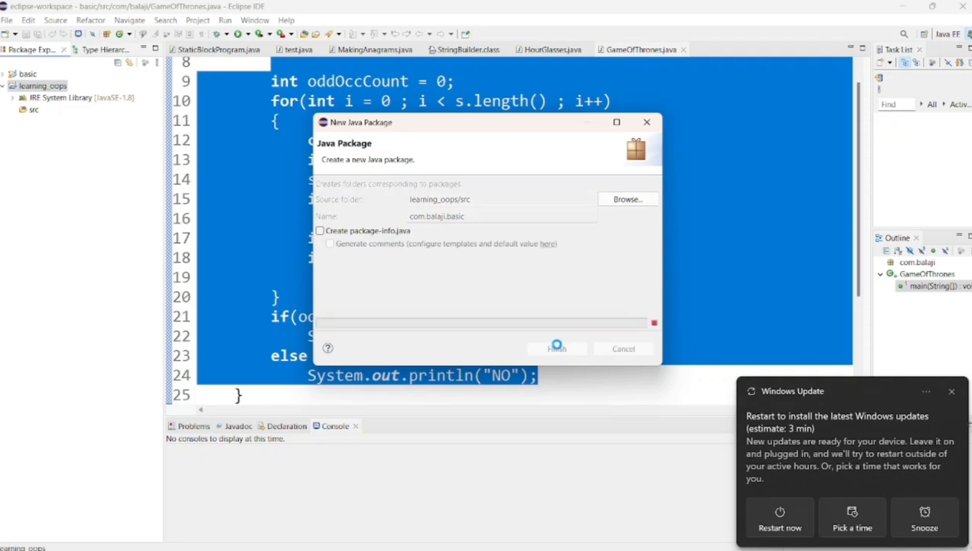
{"action": "left_click", "coordinate": [13, 110]}
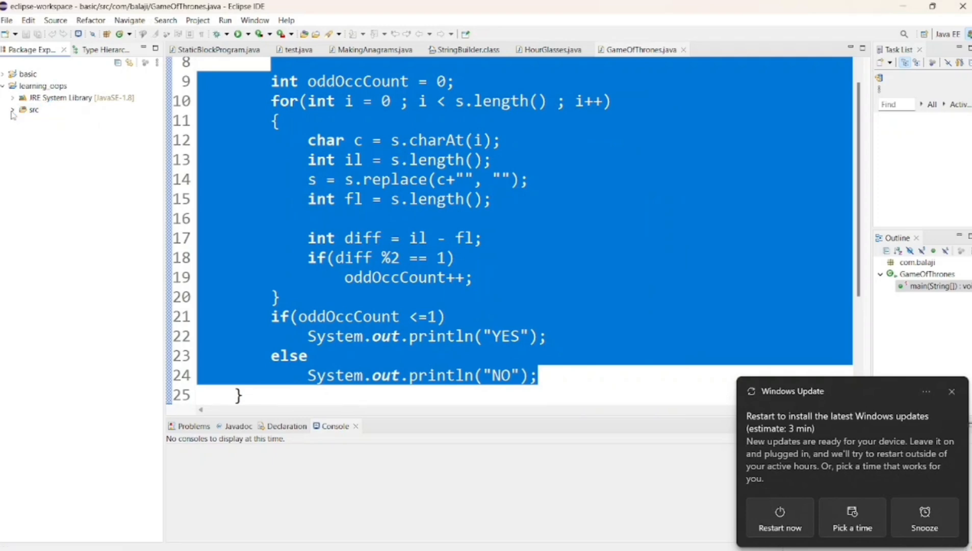
{"action": "left_click", "coordinate": [12, 110]}
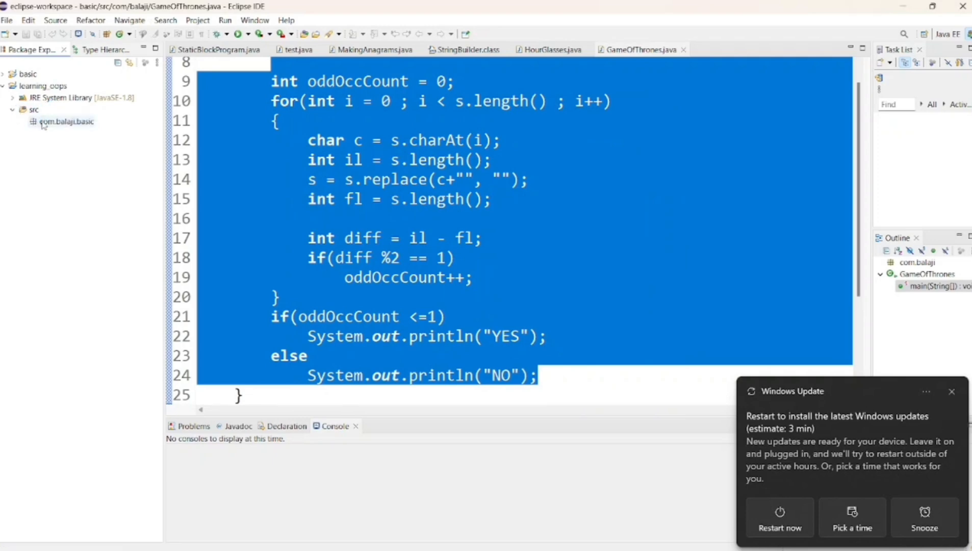
Create a public Java class named FirstProgram in the com.balaji.basic package with the default options.
{"action": "left_click", "coordinate": [70, 122]}
{"action": "right_click", "coordinate": [71, 123]}
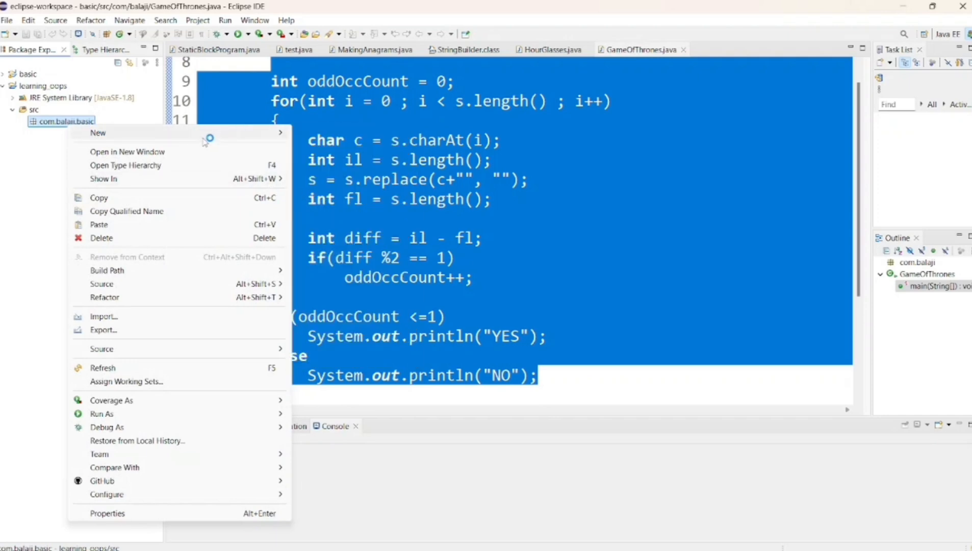
{"action": "mouse_move", "coordinate": [204, 134]}
{"action": "left_click", "coordinate": [310, 193]}
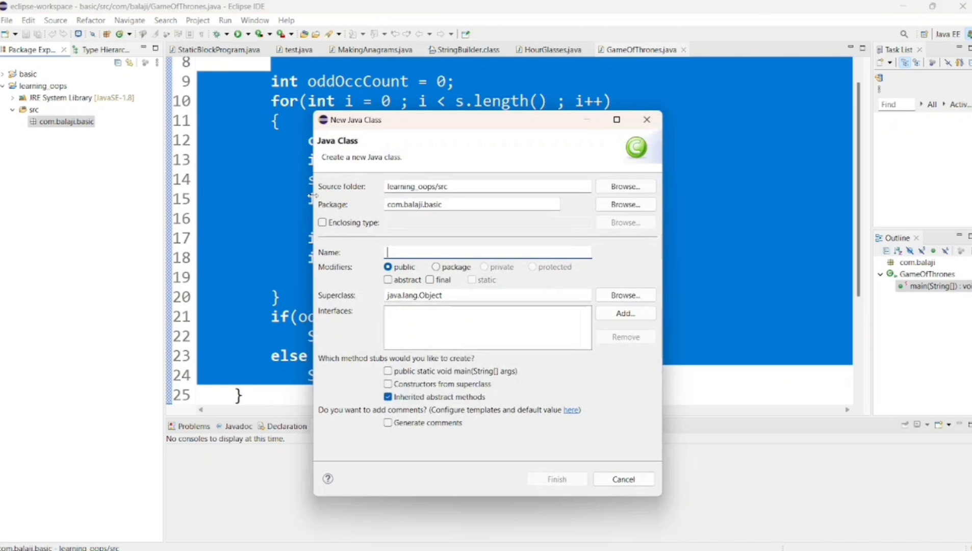
{"action": "type", "text": "Fio"}
{"action": "type", "text": "rst"}
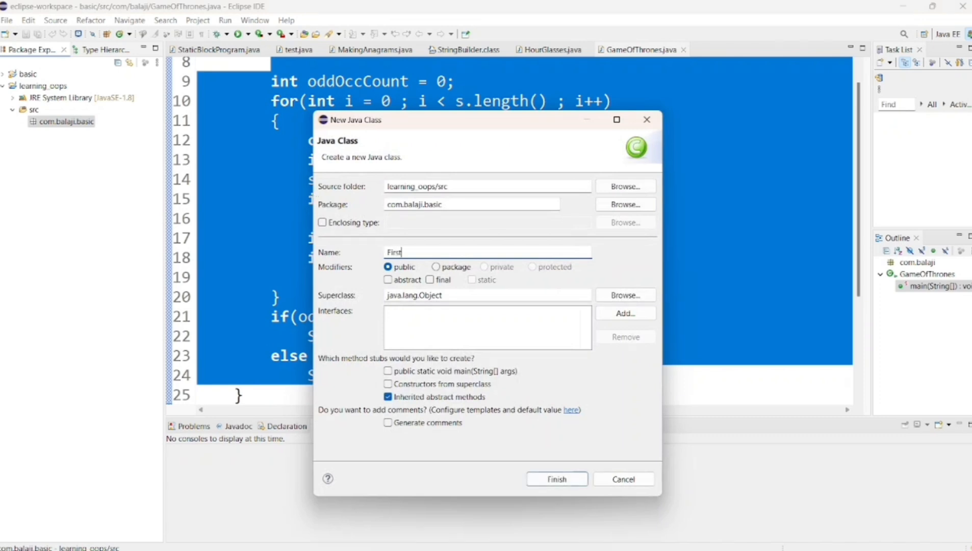
{"action": "type", "text": "Program"}
{"action": "left_click", "coordinate": [552, 486]}
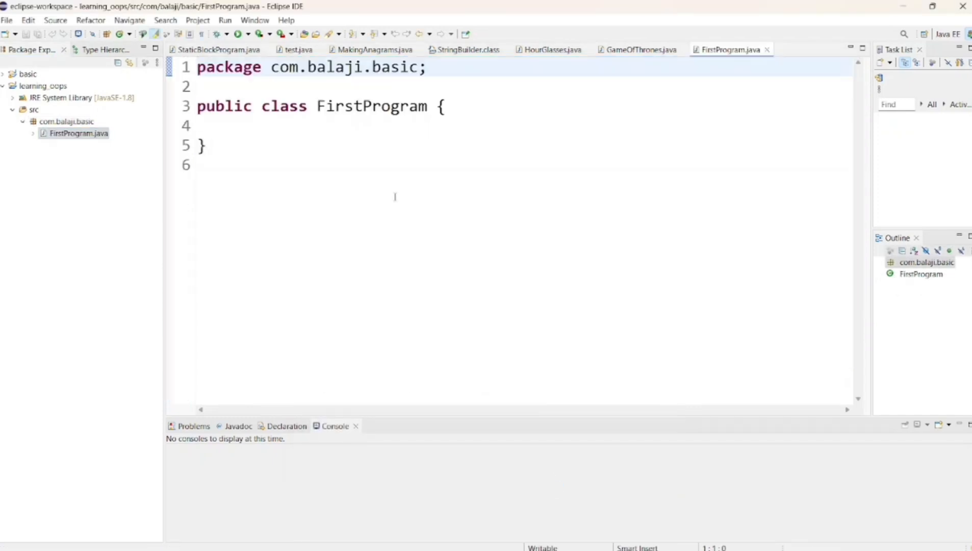
Highlight the package declaration at the start of FirstProgram.java, including the package name on its own.
{"action": "left_click", "coordinate": [341, 134]}
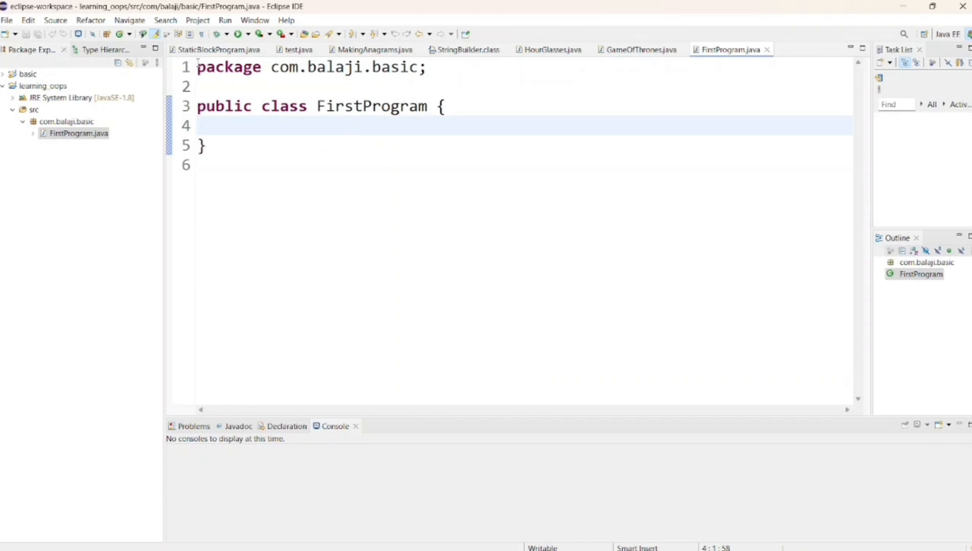
{"action": "left_click_drag", "start_coordinate": [198, 63], "coordinate": [202, 88]}
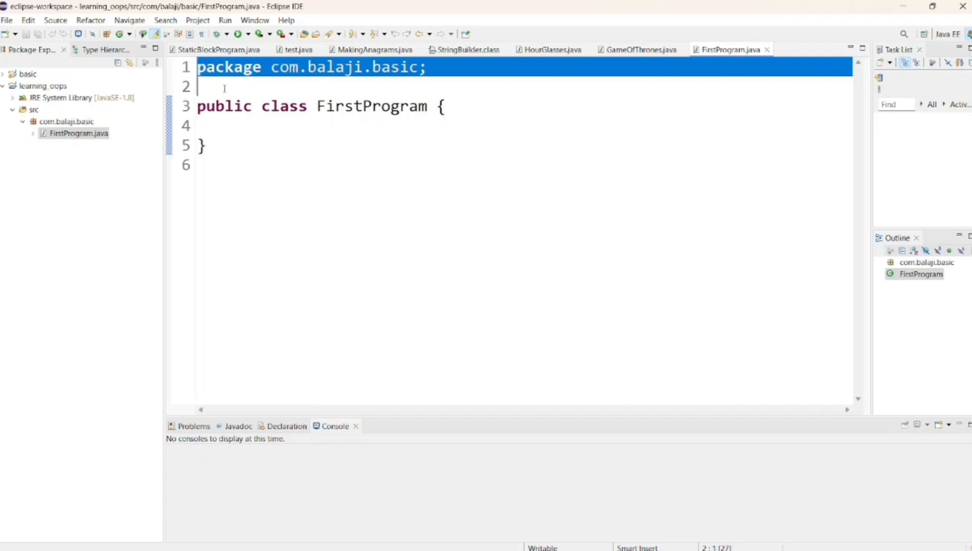
{"action": "left_click", "coordinate": [273, 69]}
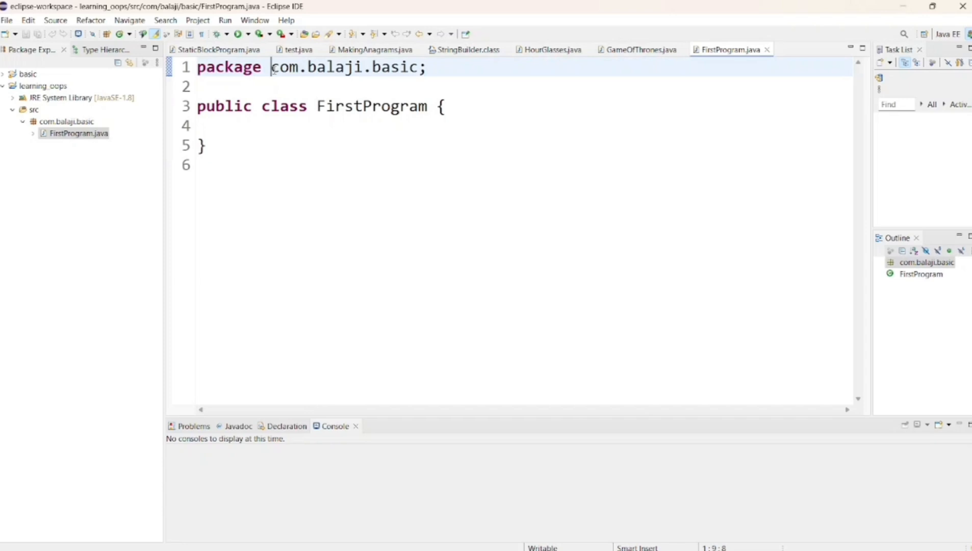
{"action": "left_click_drag", "start_coordinate": [273, 69], "coordinate": [433, 68]}
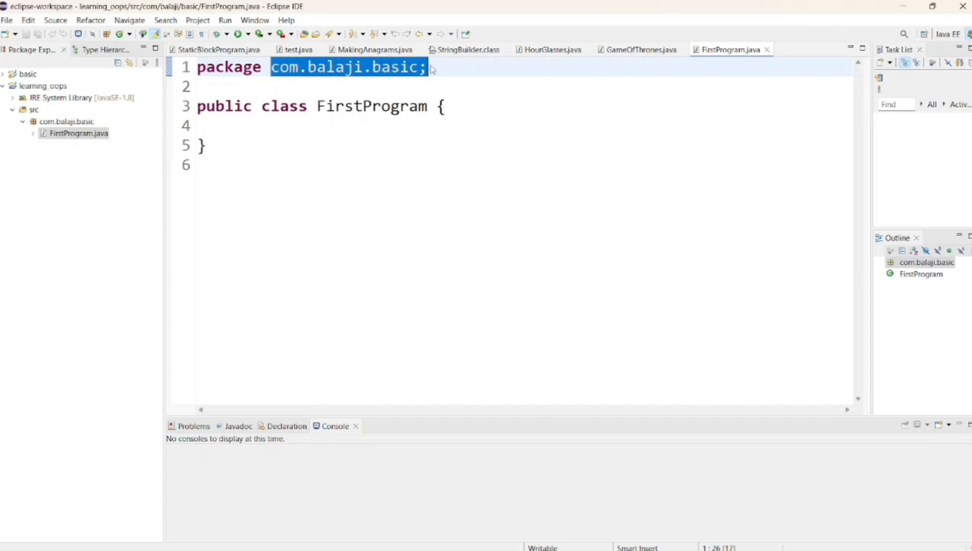
Add a main method to the FirstProgram class using the main template from content assist.
{"action": "left_click", "coordinate": [246, 123]}
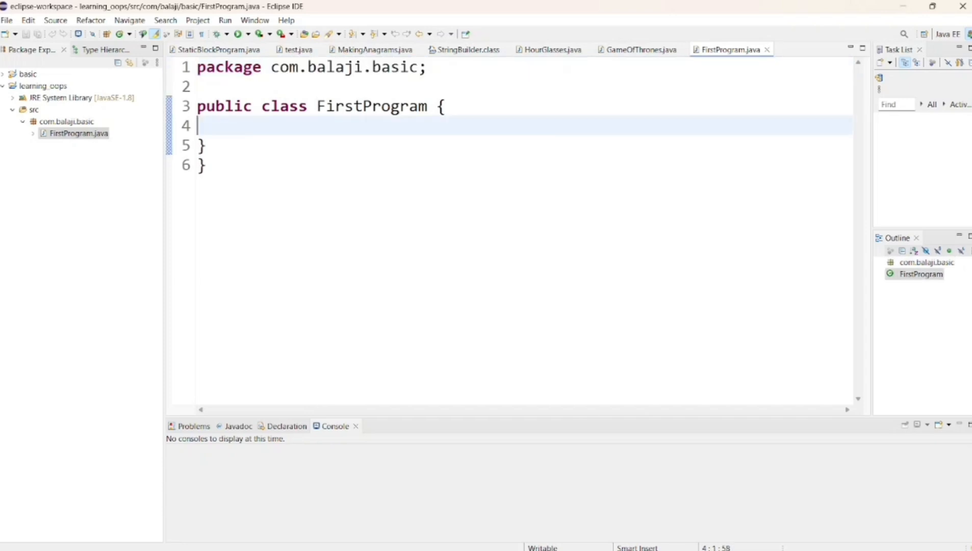
{"action": "key", "text": "Return"}
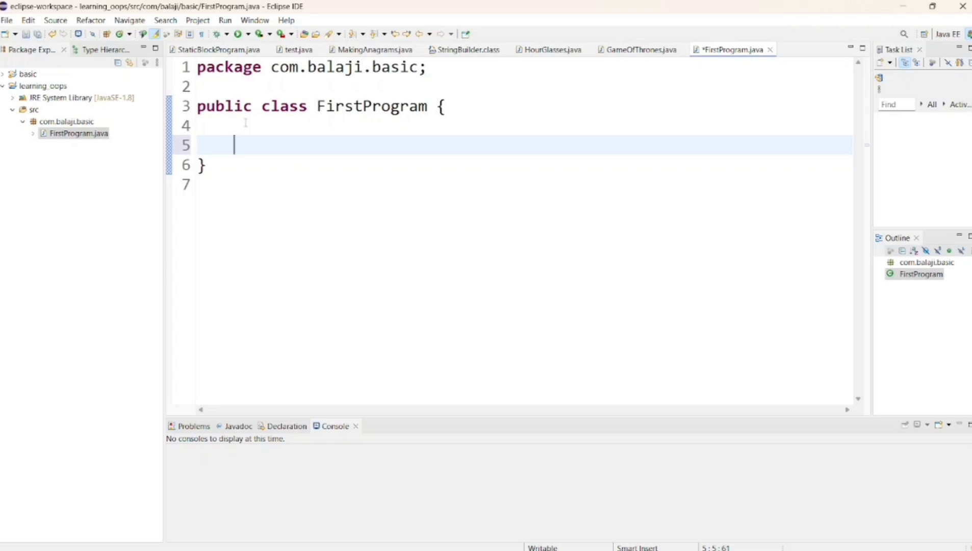
{"action": "type", "text": "main"}
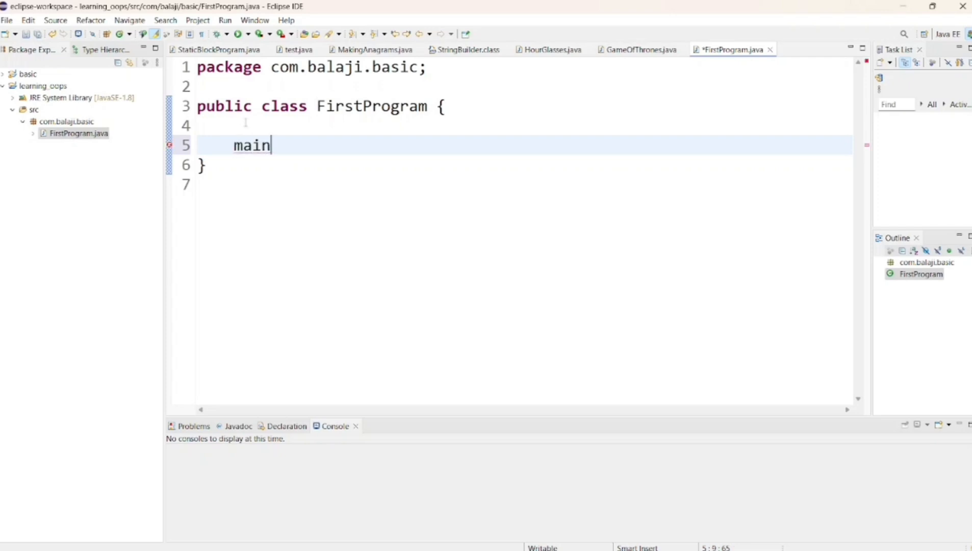
{"action": "key", "text": "ctrl+space"}
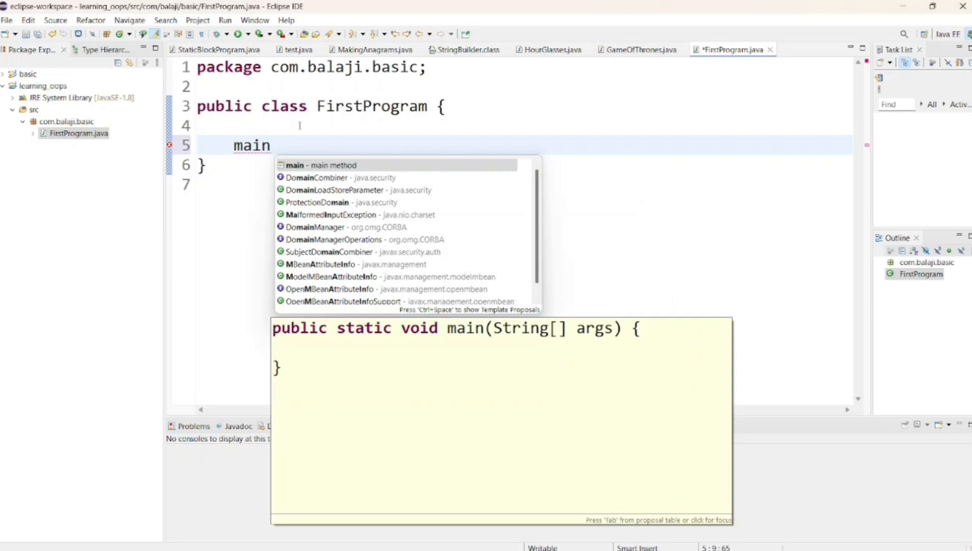
{"action": "double_click", "coordinate": [333, 166]}
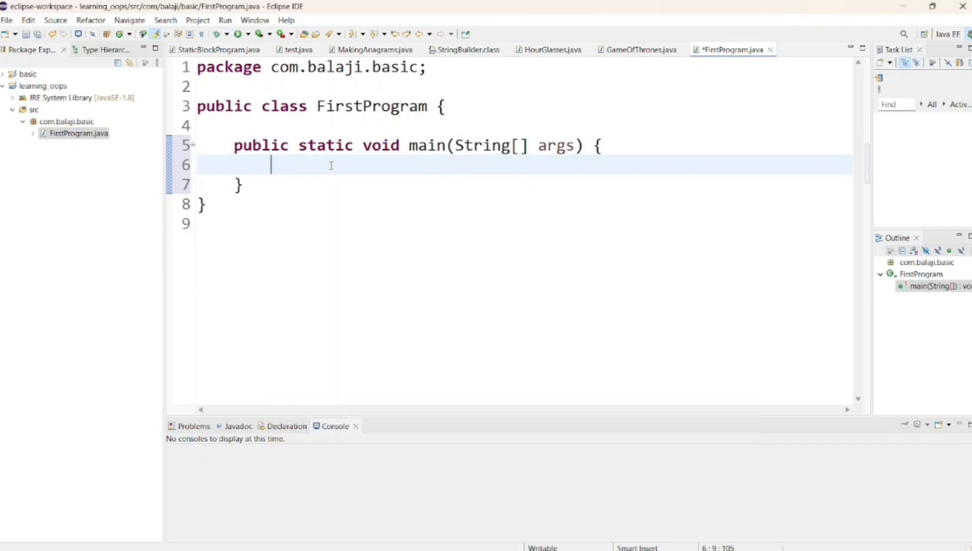
Add System.out.println("hello world..."); inside the main method, and save and run FirstProgram.
{"action": "key", "text": "Return"}
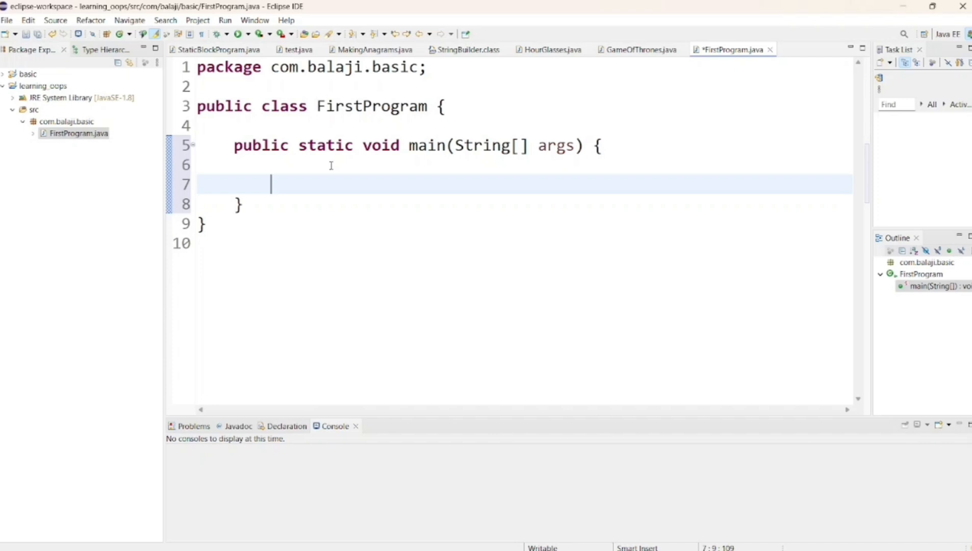
{"action": "type", "text": "syso"}
{"action": "key", "text": "ctrl+space"}
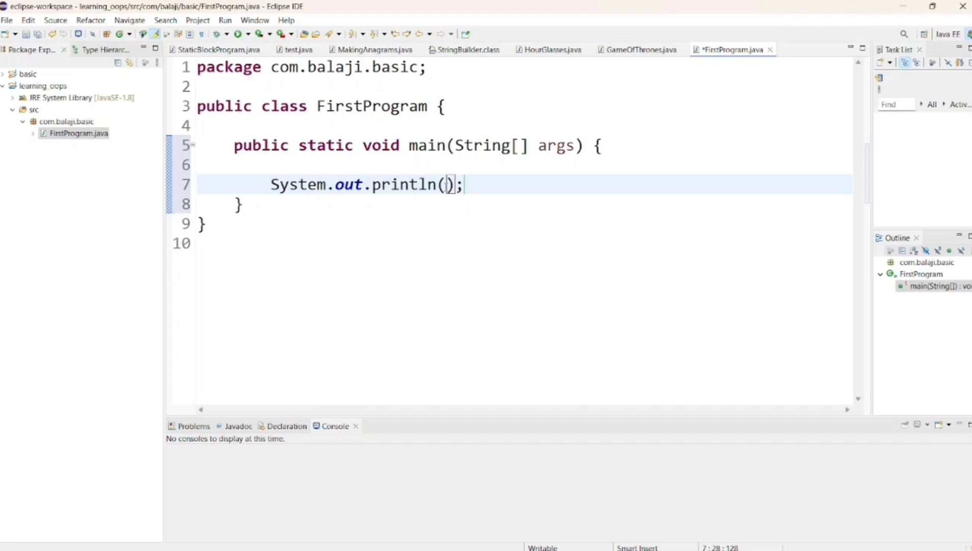
{"action": "type", "text": "\""}
{"action": "type", "text": "hello "}
{"action": "type", "text": "world"}
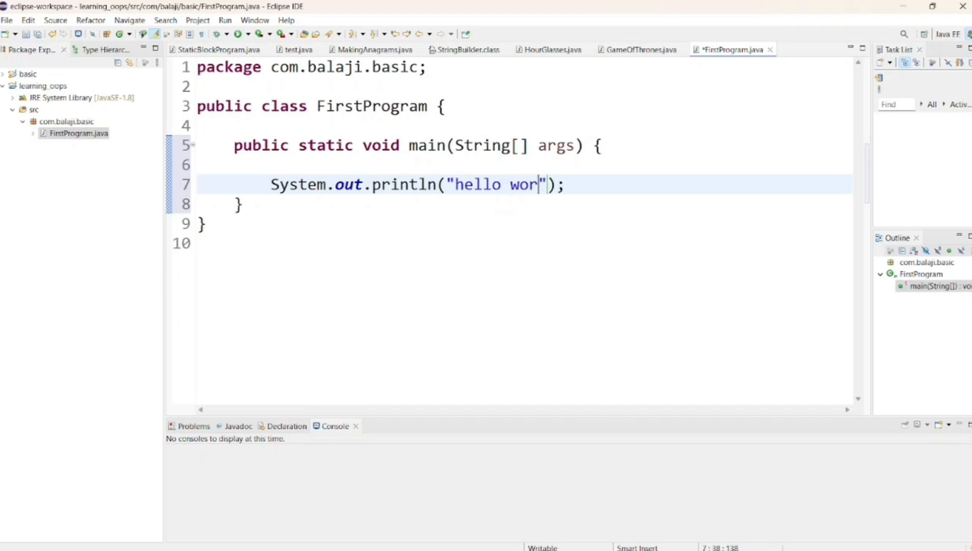
{"action": "type", "text": "..."}
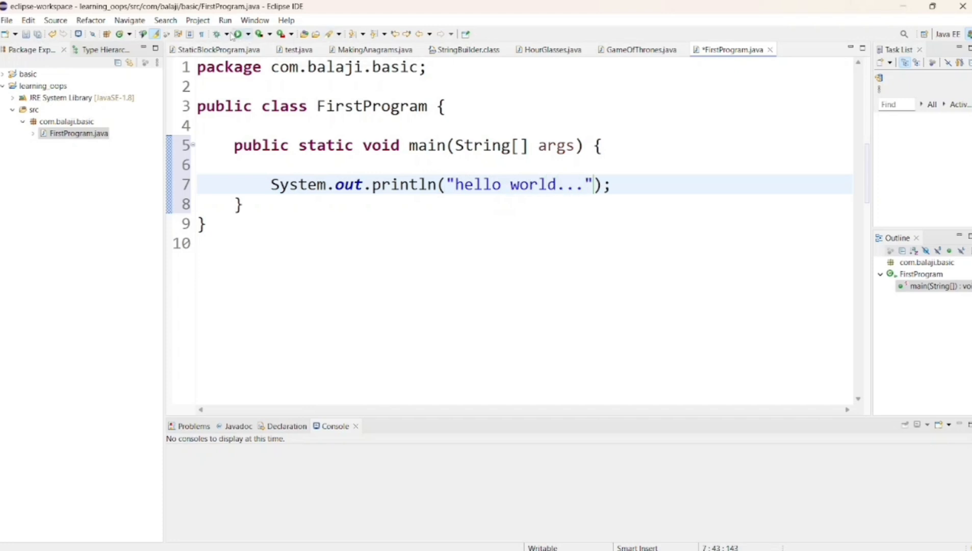
{"action": "left_click", "coordinate": [240, 34]}
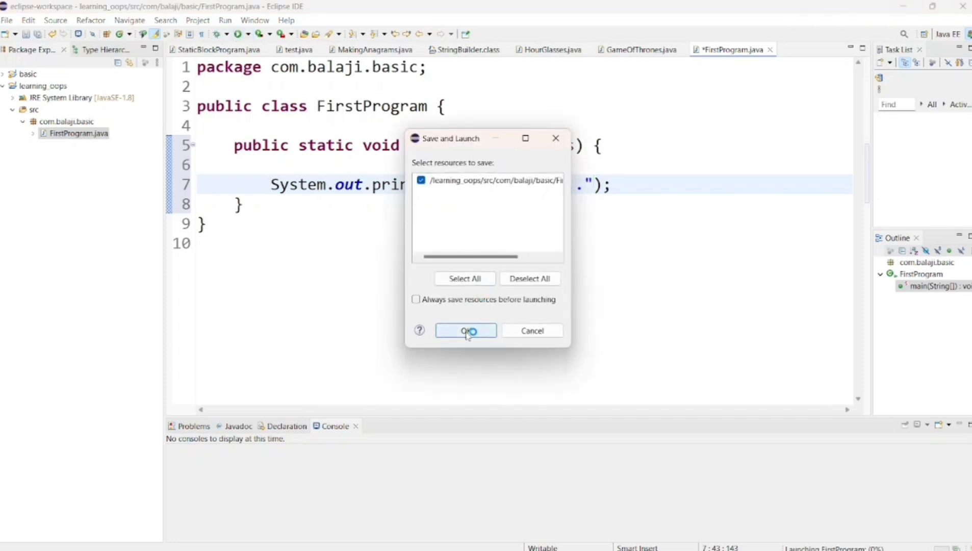
{"action": "left_click", "coordinate": [467, 330]}
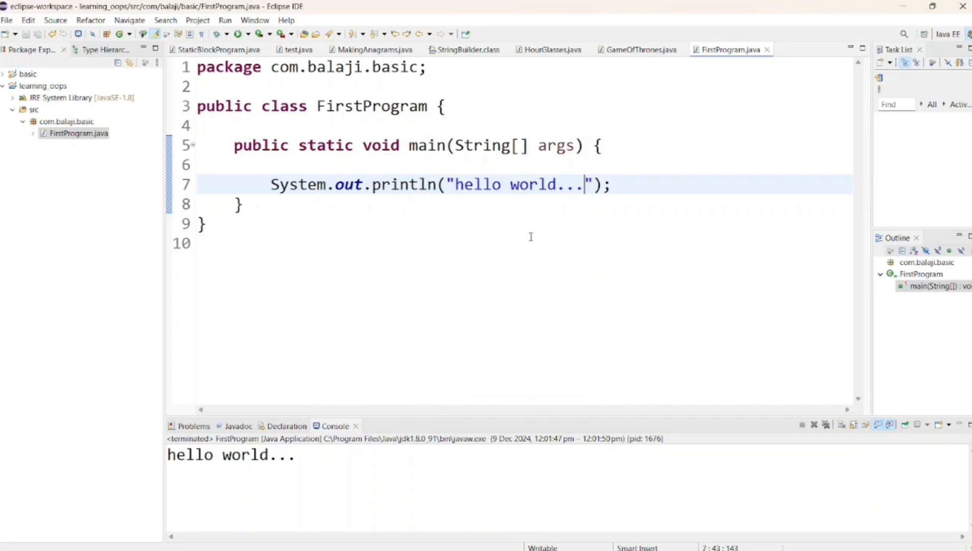
Change the printed text in the println statement to "Balaji Education...", and save and rerun FirstProgram.
{"action": "left_click", "coordinate": [558, 185]}
{"action": "key", "text": "BackSpace"}
{"action": "key", "text": "BackSpace"}
{"action": "key", "text": "BackSpace"}
{"action": "key", "text": "BackSpace"}
{"action": "key", "text": "BackSpace"}
{"action": "key", "text": "BackSpace"}
{"action": "key", "text": "BackSpace"}
{"action": "key", "text": "BackSpace"}
{"action": "key", "text": "BackSpace"}
{"action": "key", "text": "BackSpace"}
{"action": "key", "text": "BackSpace"}
{"action": "key", "text": "BackSpace"}
{"action": "key", "text": "BackSpace"}
{"action": "key", "text": "ctrl+z"}
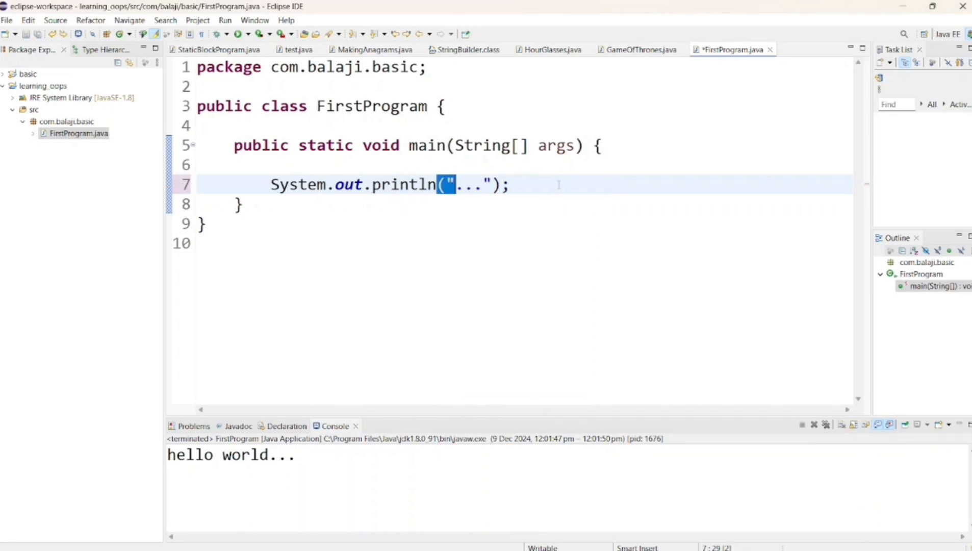
{"action": "left_click", "coordinate": [559, 185]}
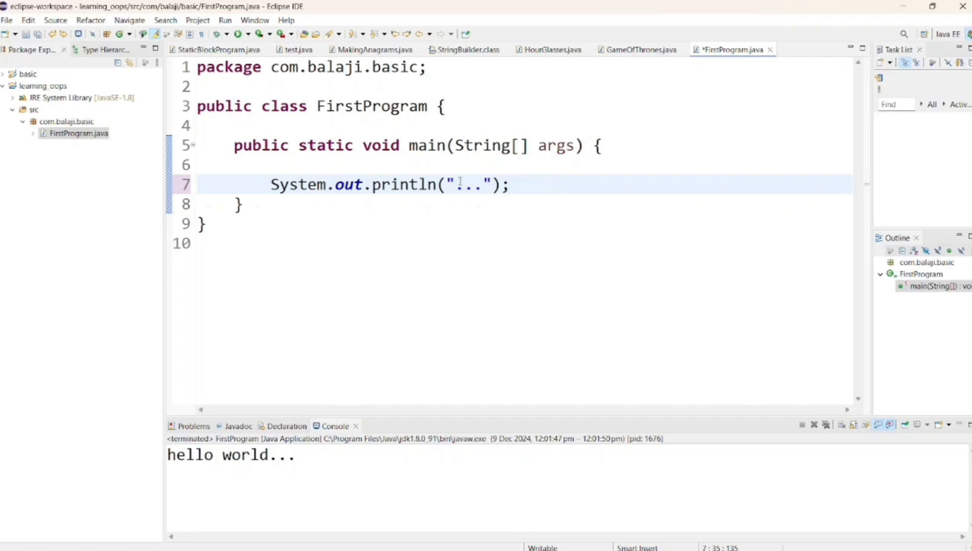
{"action": "left_click", "coordinate": [457, 186]}
{"action": "type", "text": "Balaji Education"}
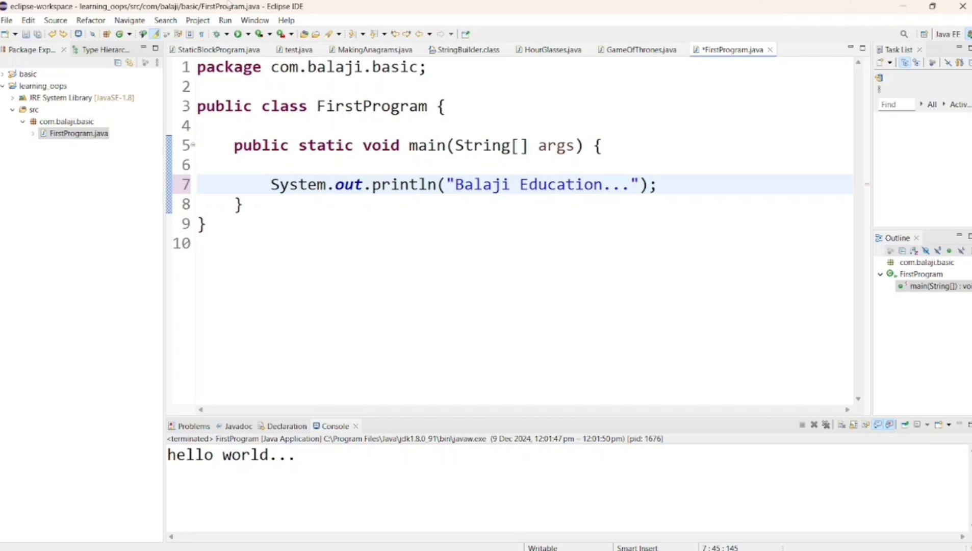
{"action": "left_click", "coordinate": [239, 34]}
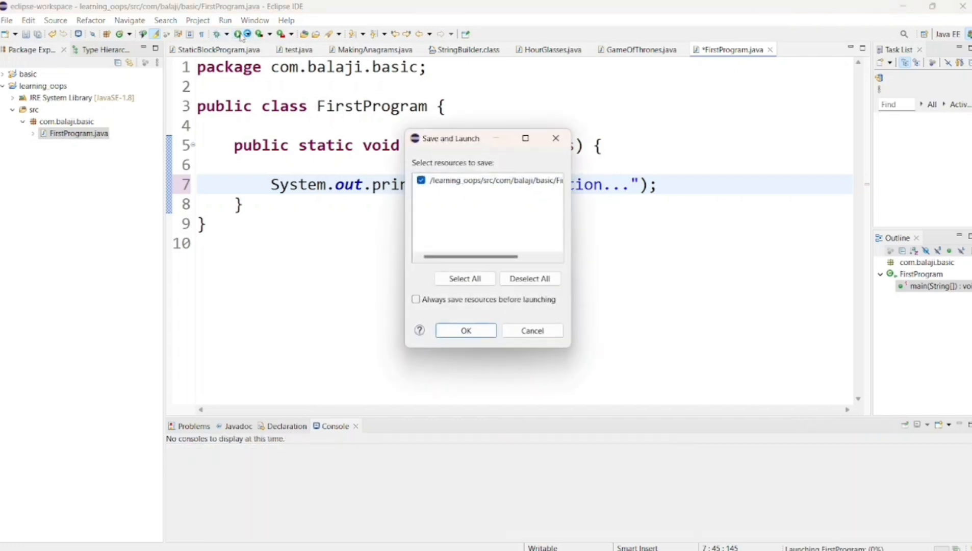
{"action": "left_click", "coordinate": [470, 331]}
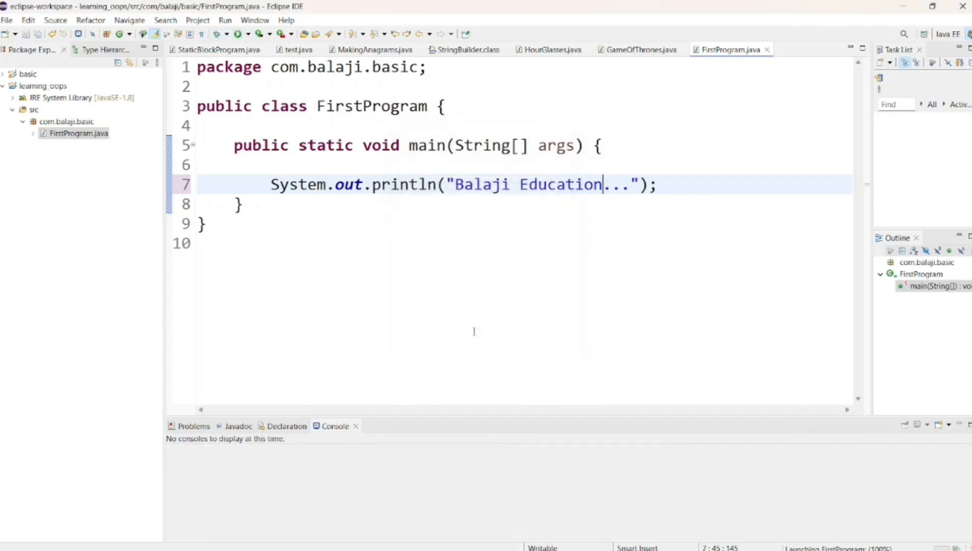